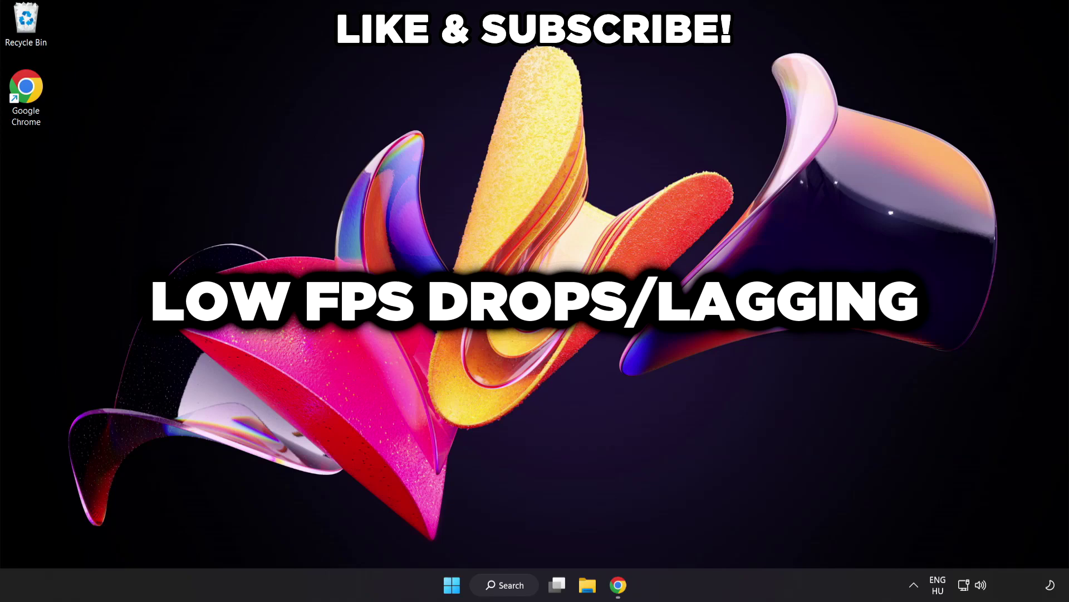
# Search 'edit power plan' and open the Balanced plan's Edit Plan Settings window
pyautogui.click(515, 586)
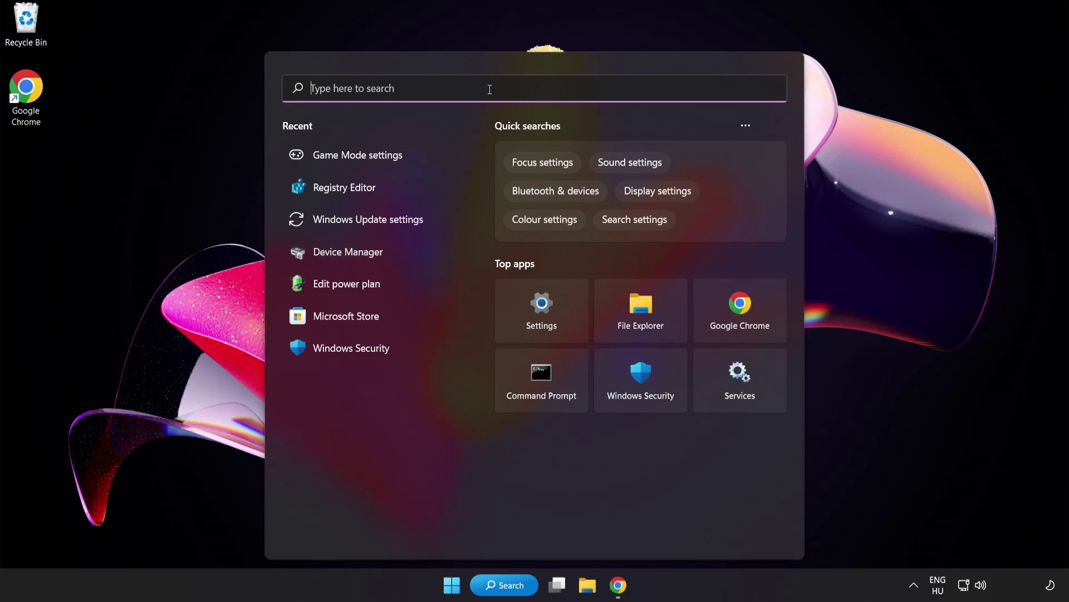
pyautogui.write('edit power plan')
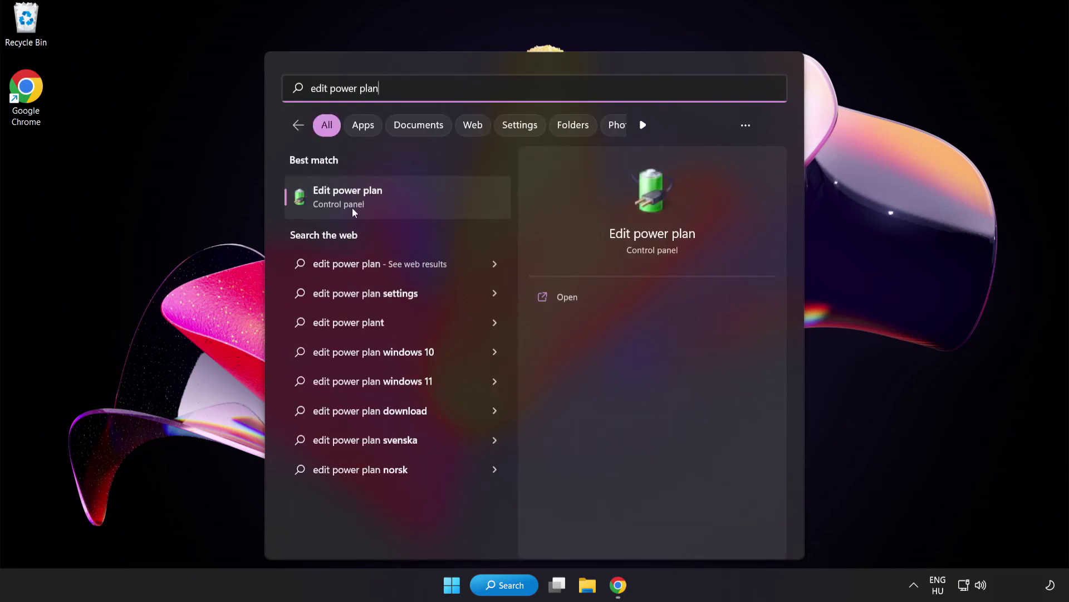
pyautogui.click(434, 205)
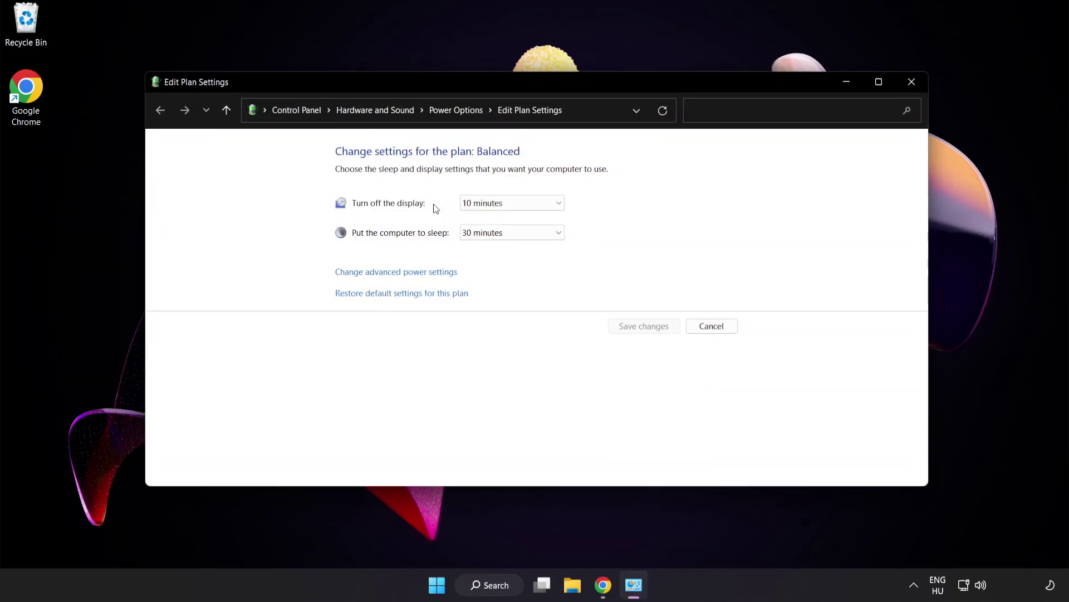
# Make High performance the active power plan, then close Power Options
pyautogui.click(466, 112)
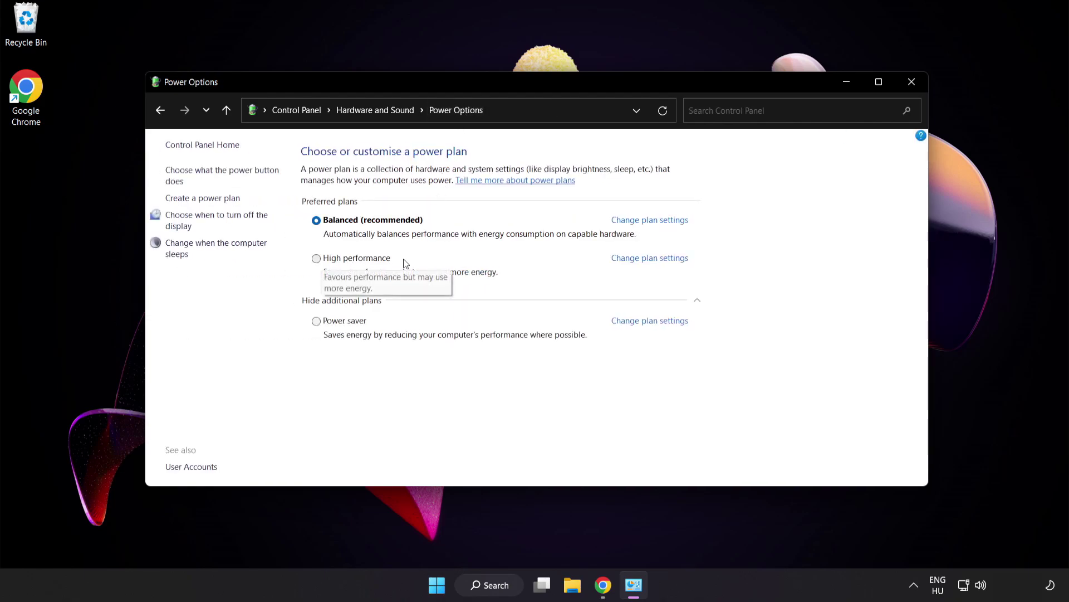
pyautogui.click(357, 261)
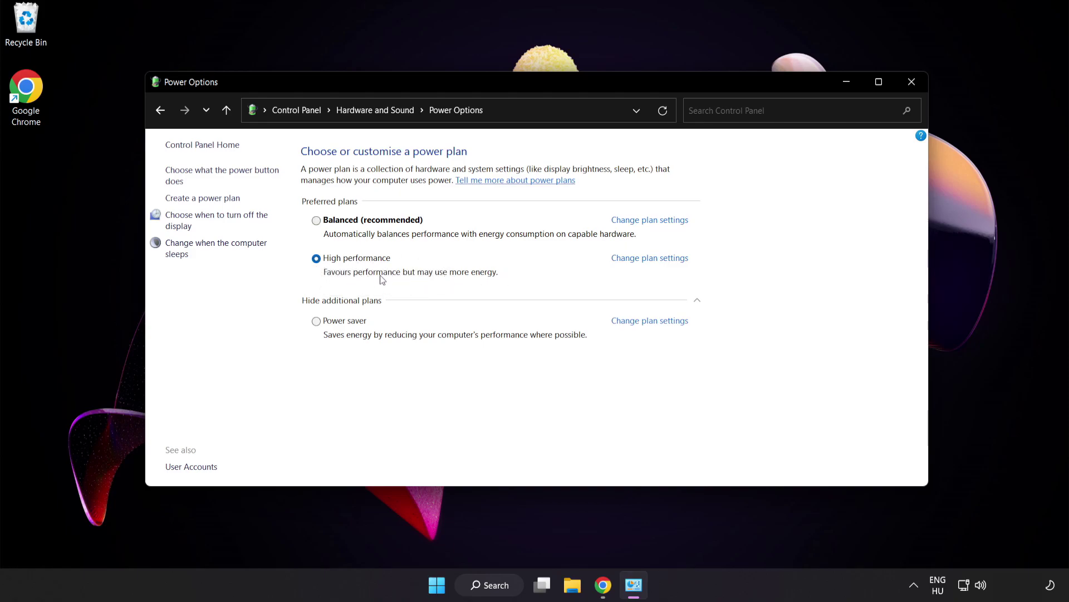
pyautogui.click(912, 82)
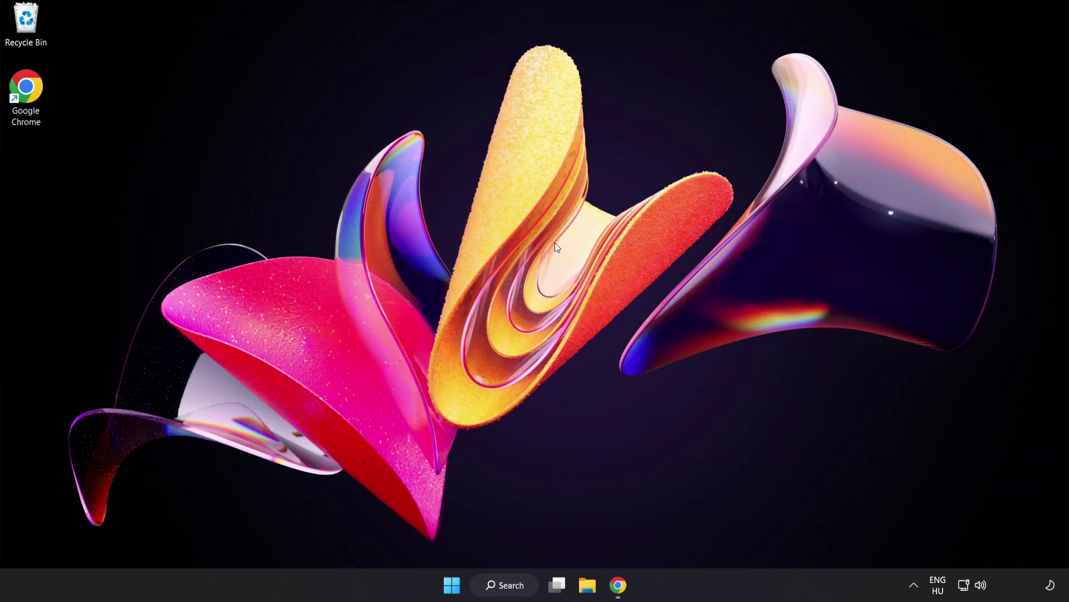
# Search 'device manager' and launch Device Manager
pyautogui.click(514, 585)
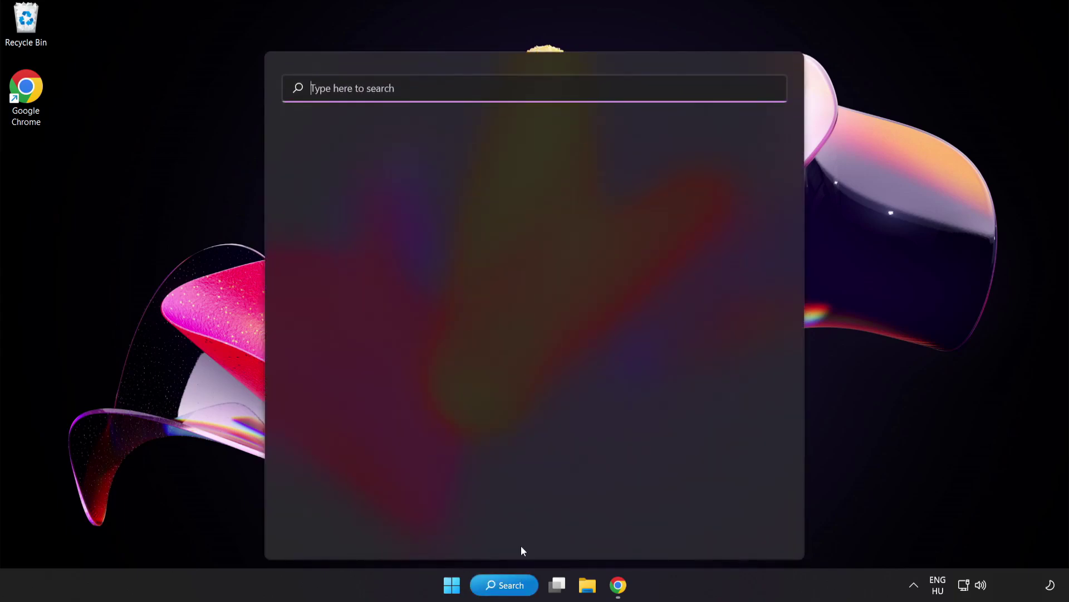
pyautogui.write('device manager')
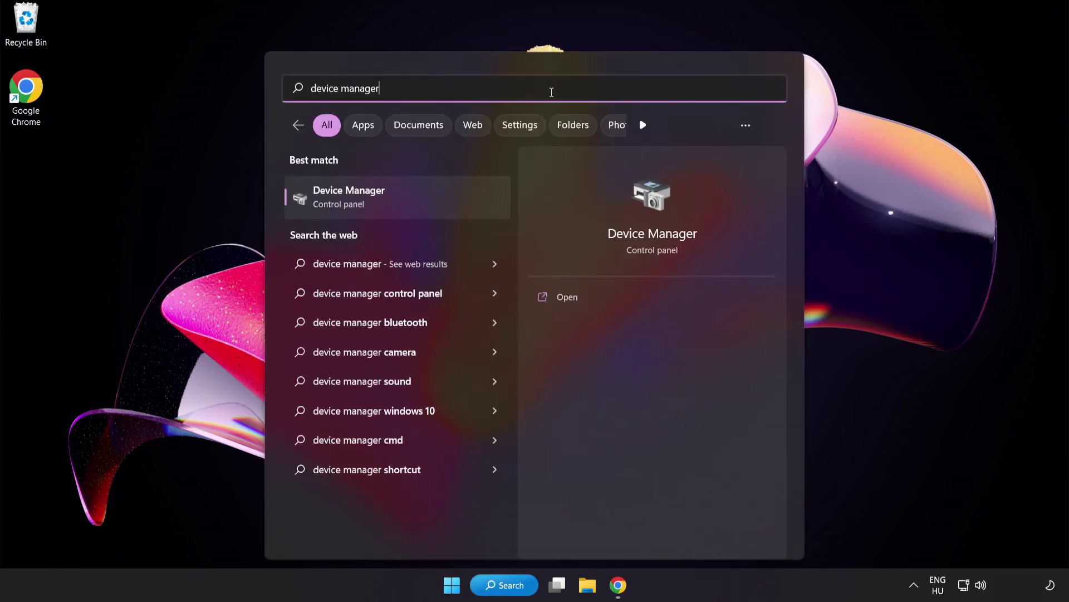
pyautogui.click(438, 201)
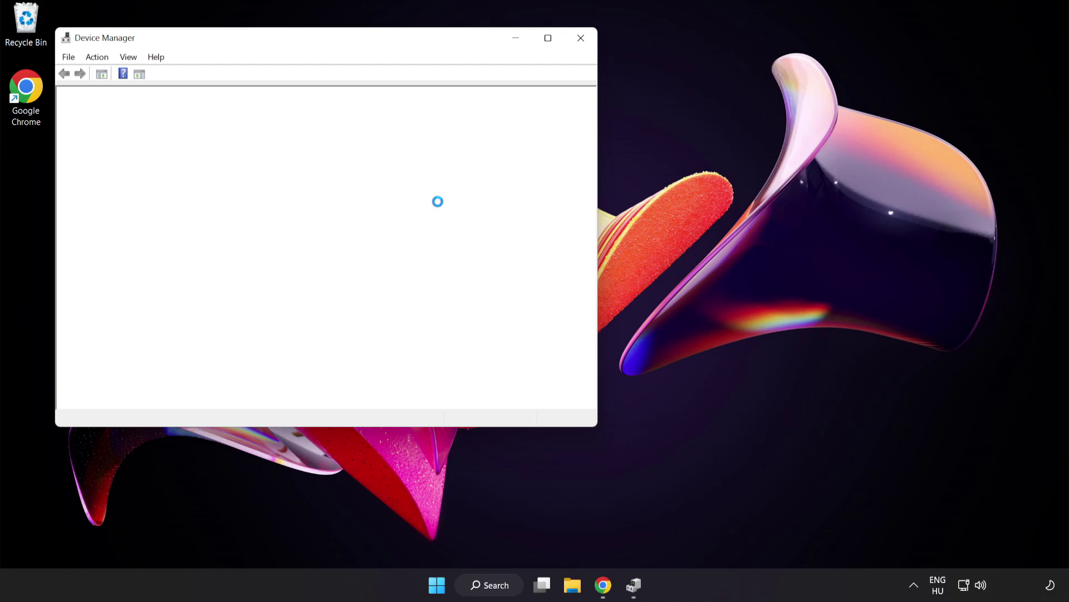
# Centre the Device Manager window and expand Display adapters to select VMware SVGA 3D
pyautogui.moveTo(360, 42); pyautogui.dragTo(540, 108)
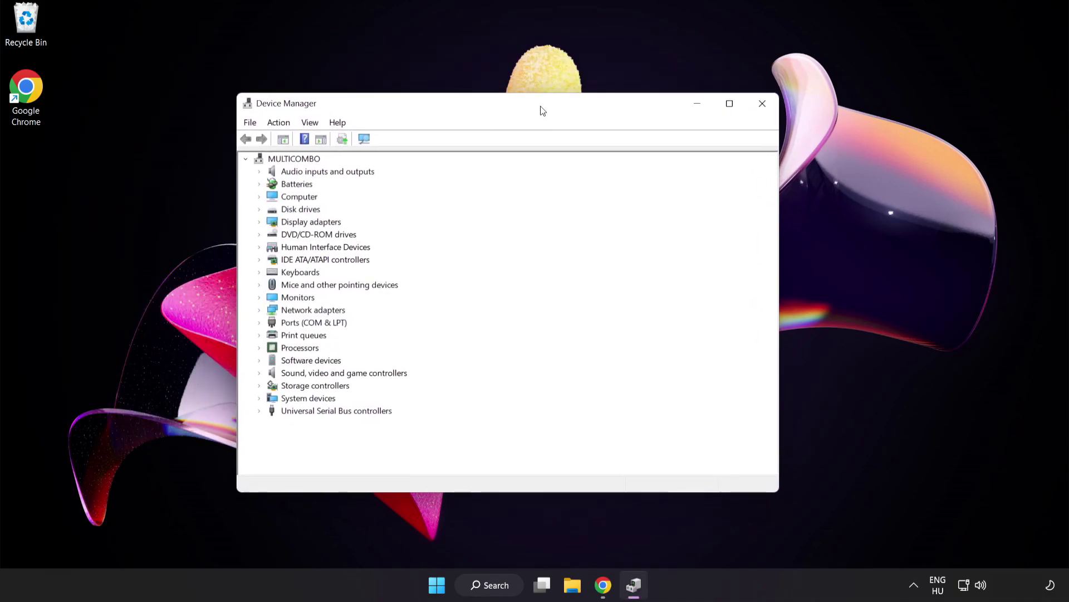
pyautogui.click(275, 227)
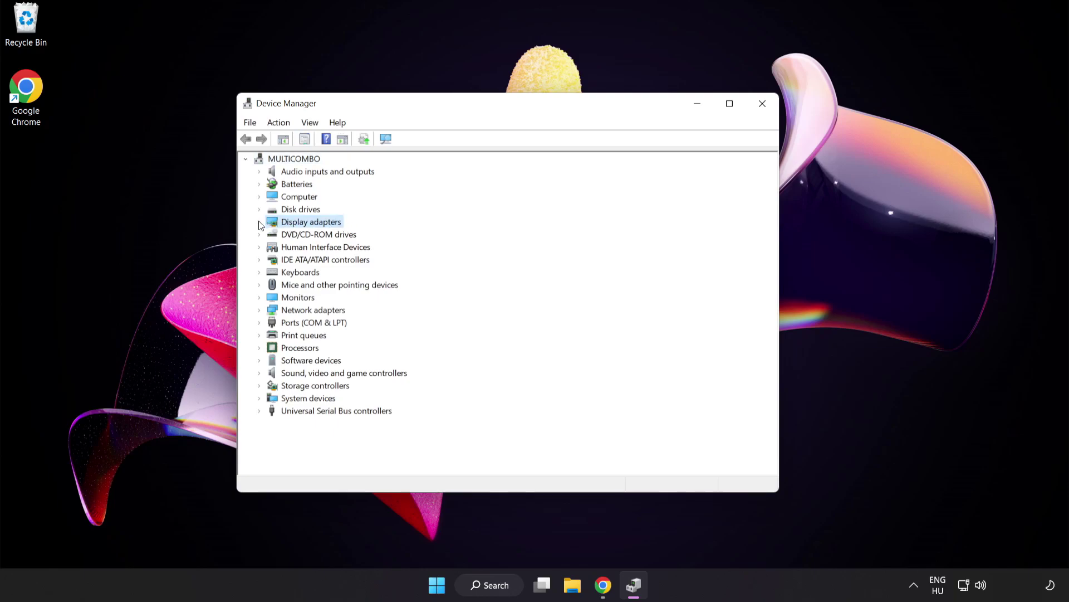
pyautogui.click(259, 223)
pyautogui.click(304, 235)
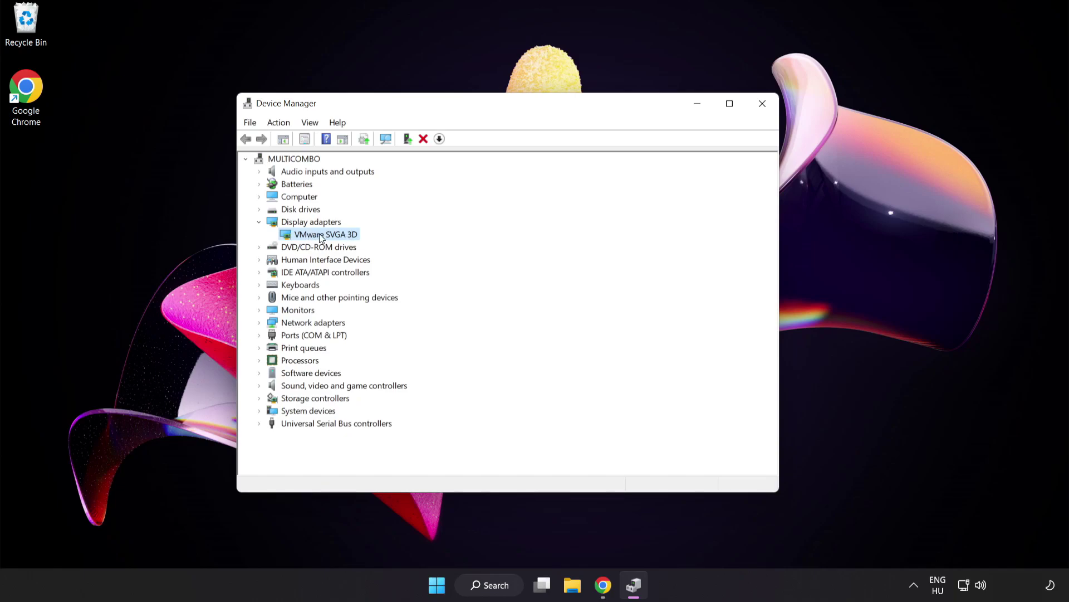
# Search automatically for a VMware SVGA 3D driver, confirm the best is installed, and close Device Manager
pyautogui.rightClick(341, 235)
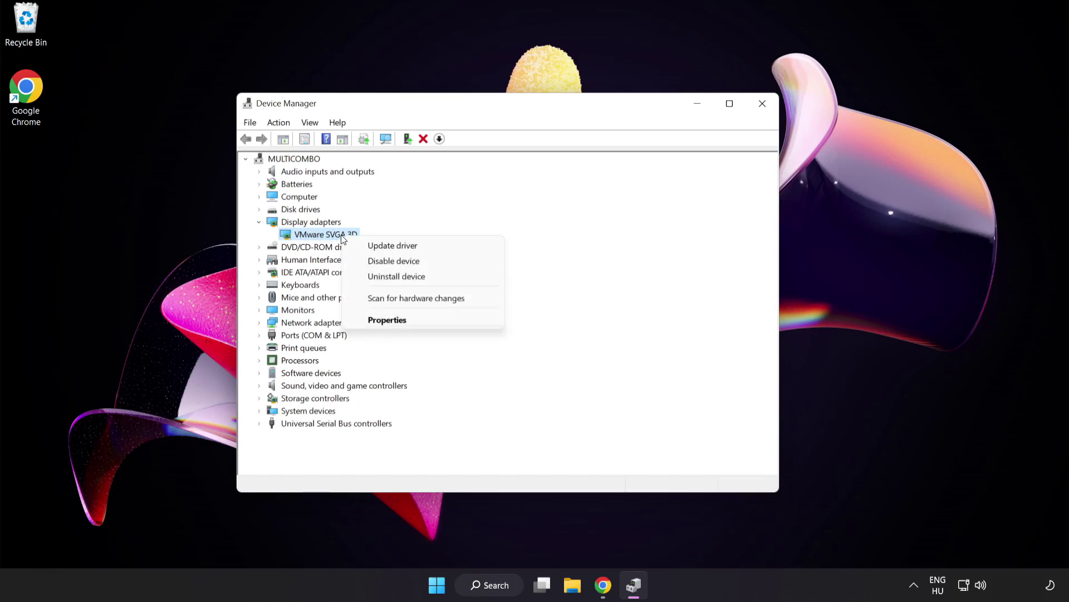
pyautogui.click(419, 246)
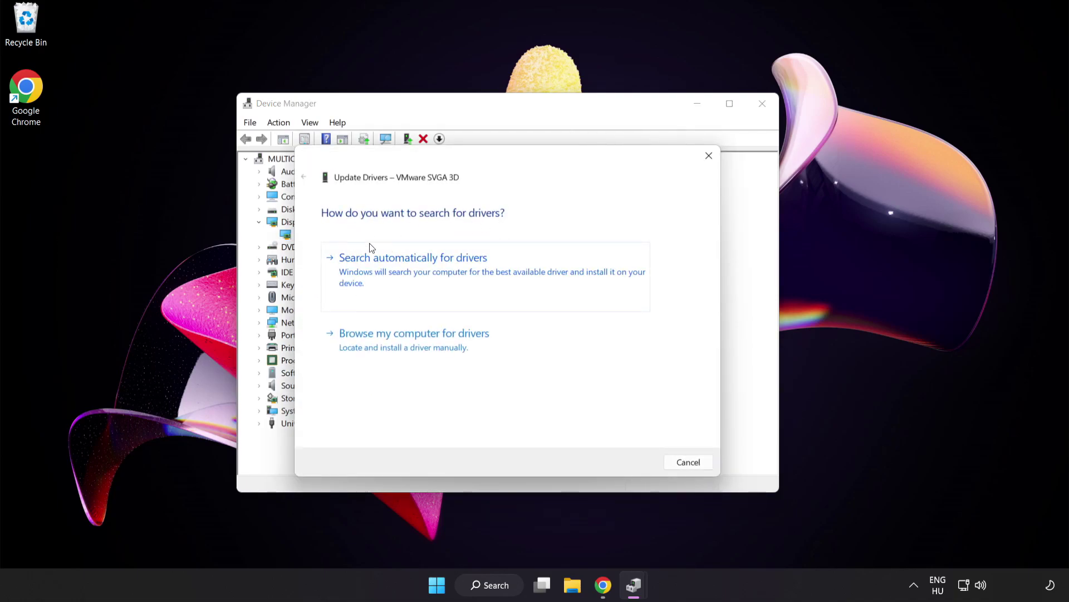
pyautogui.click(441, 267)
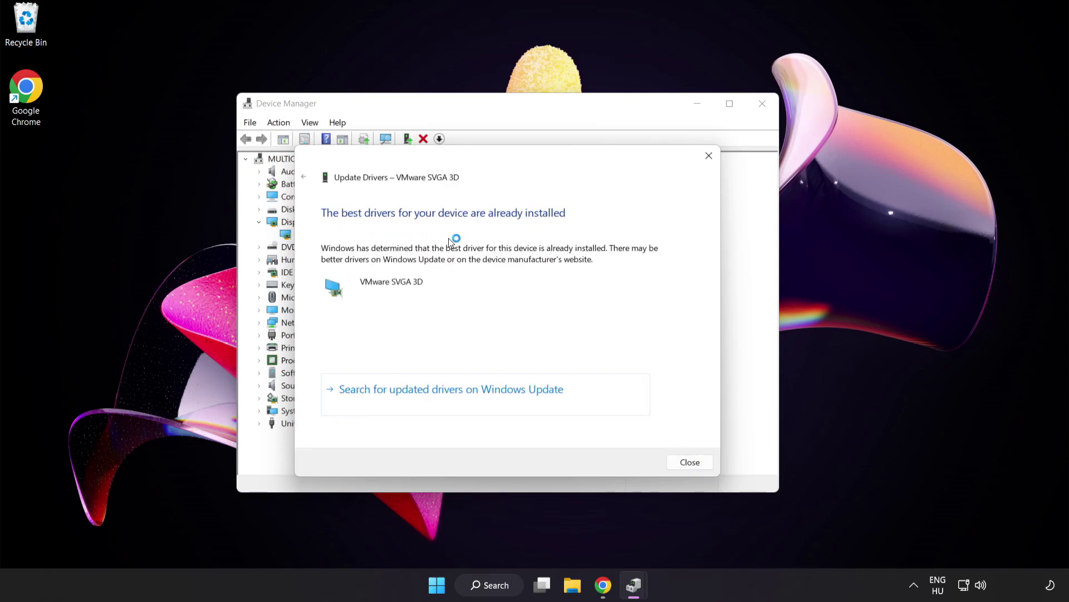
pyautogui.click(689, 463)
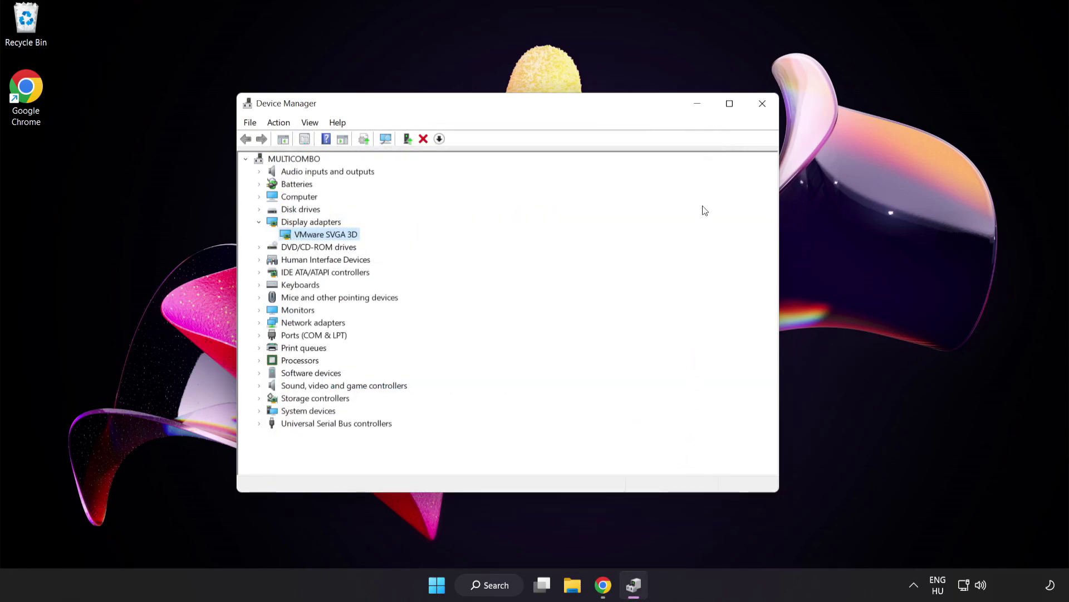
pyautogui.click(759, 112)
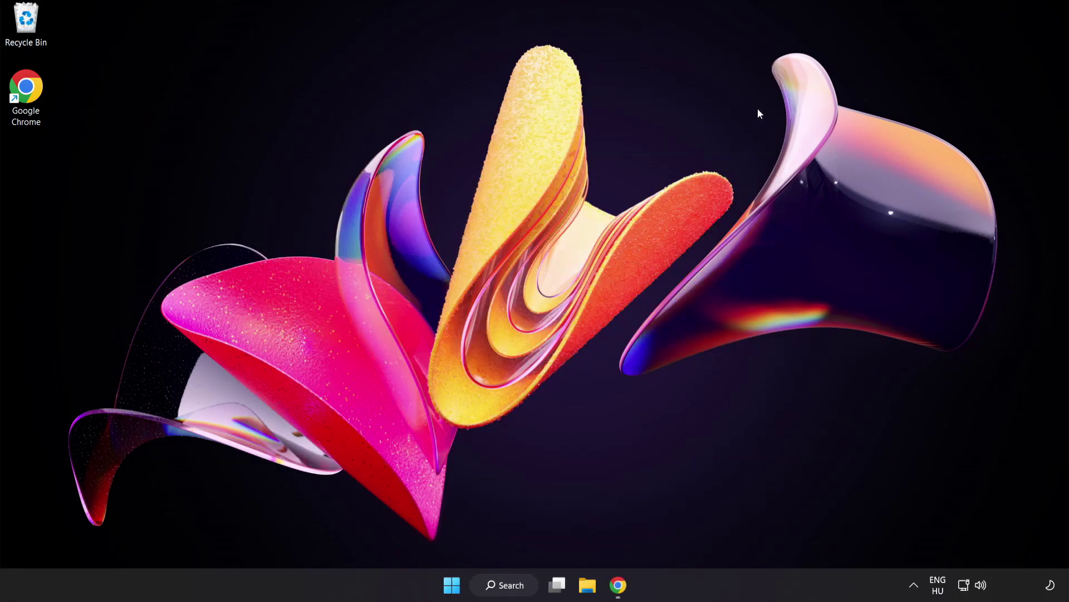
# Search 'game mode settings' and open the Gaming › Game Mode page
pyautogui.click(517, 592)
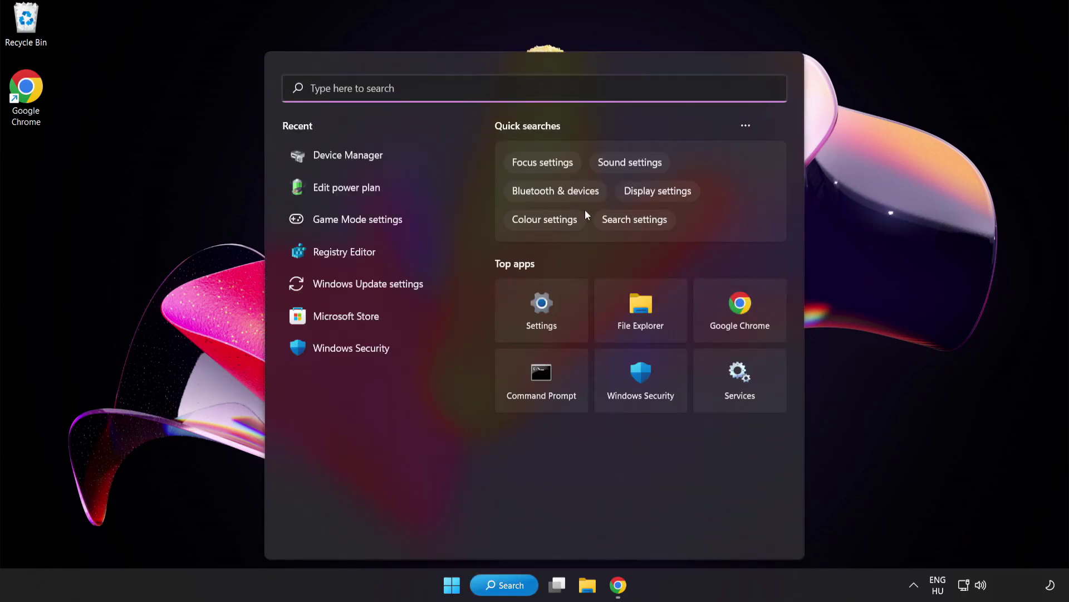
pyautogui.write('game ')
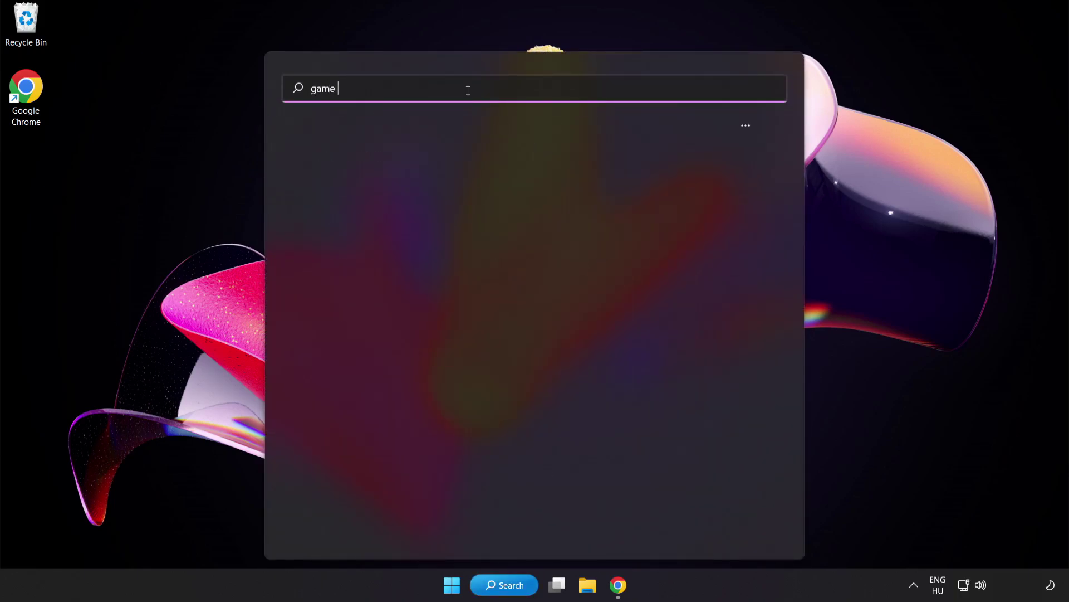
pyautogui.write('mode settings')
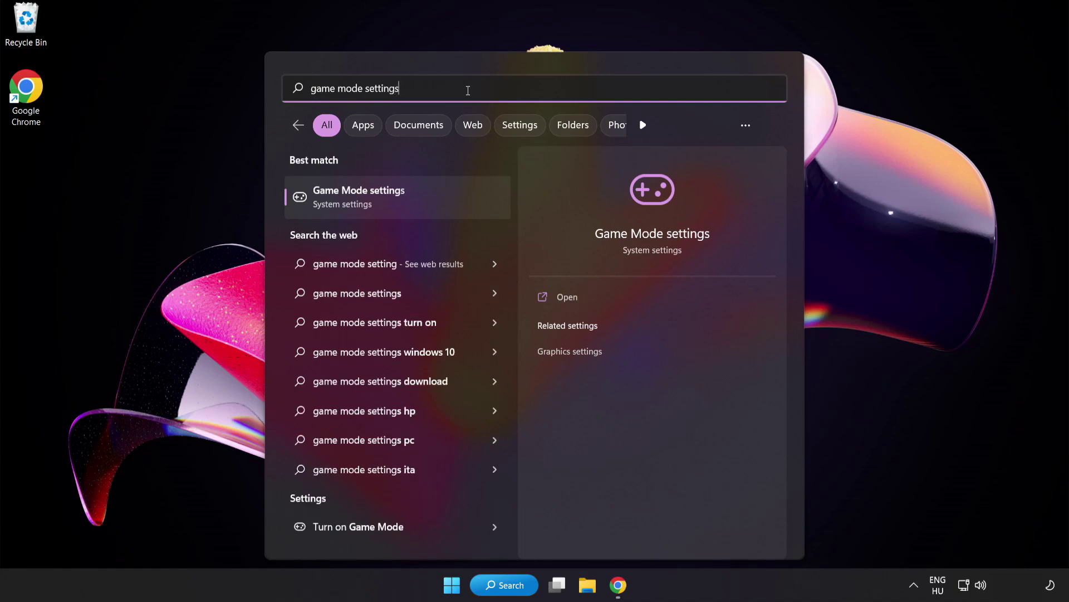
pyautogui.click(392, 205)
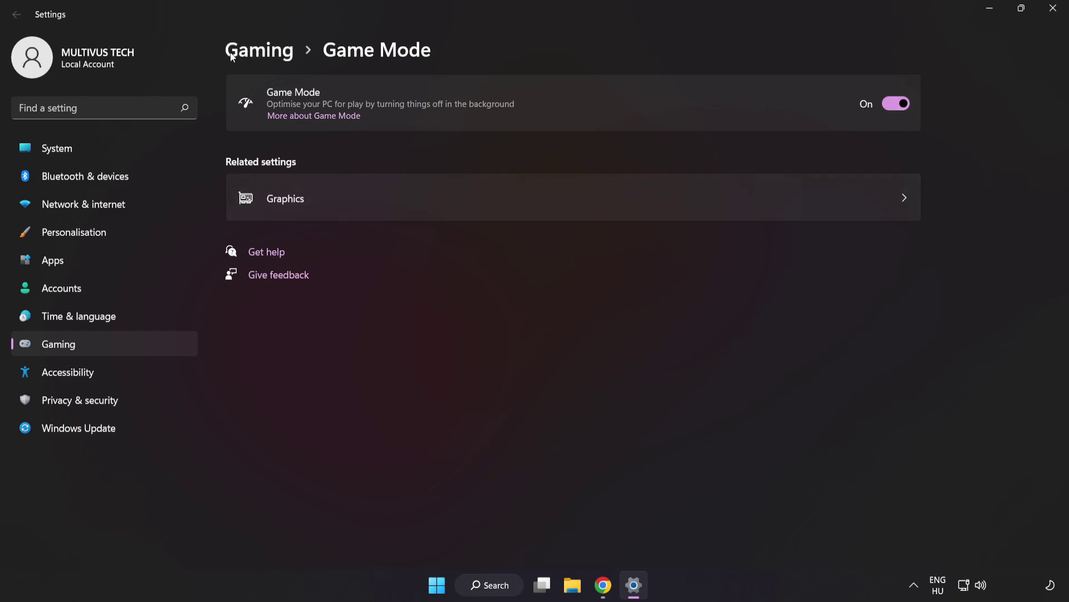
# Go back to Gaming settings, view the Xbox Game Bar page, then close Settings
pyautogui.click(264, 55)
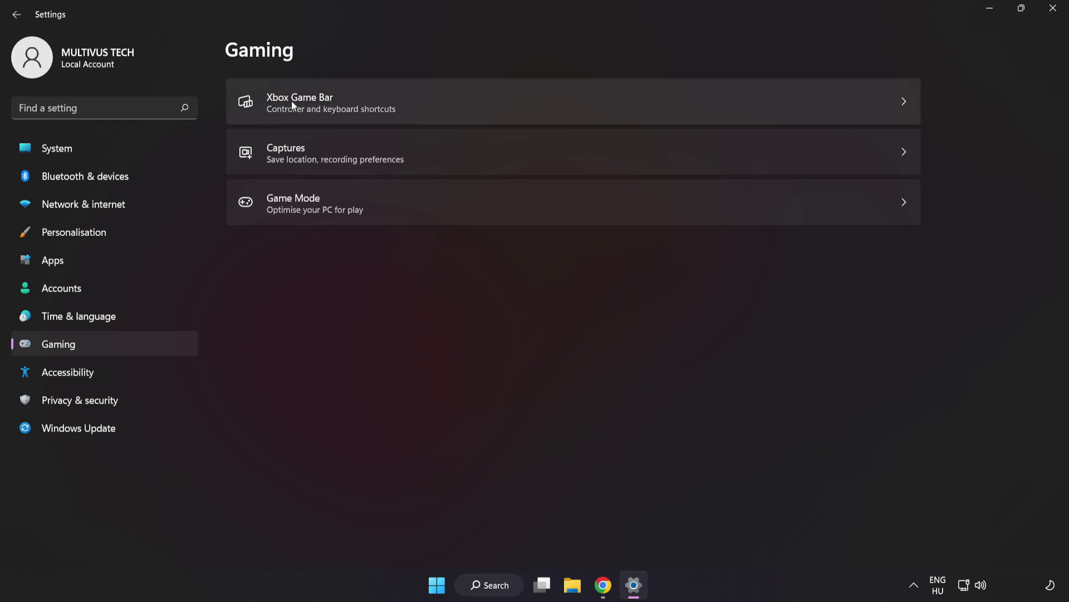
pyautogui.click(772, 99)
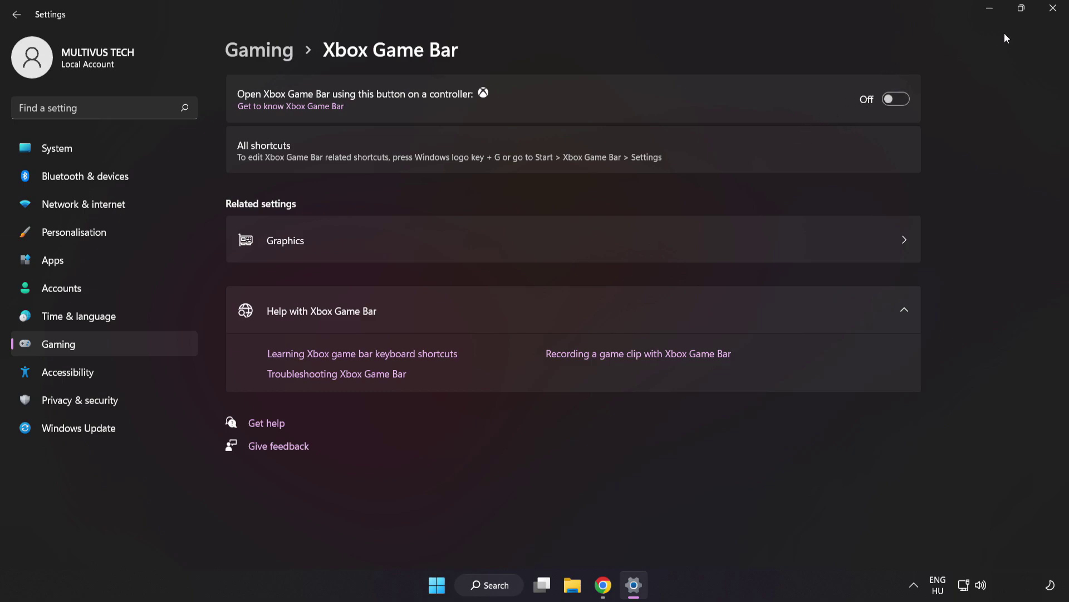
pyautogui.click(1055, 9)
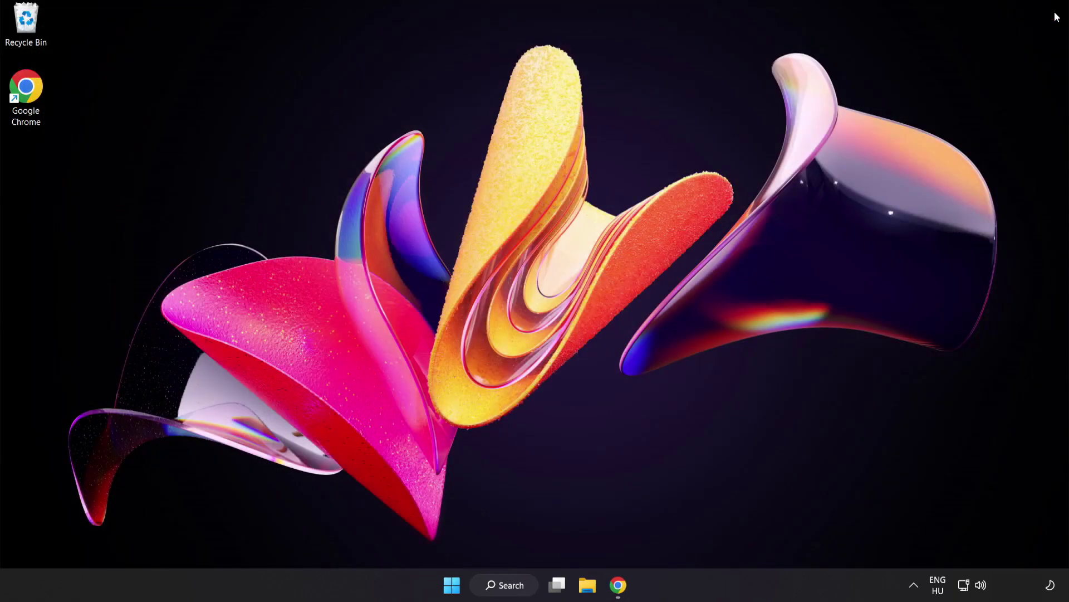
# Open Task Manager from the Start button menu and end the Google Chrome (8) task
pyautogui.rightClick(450, 589)
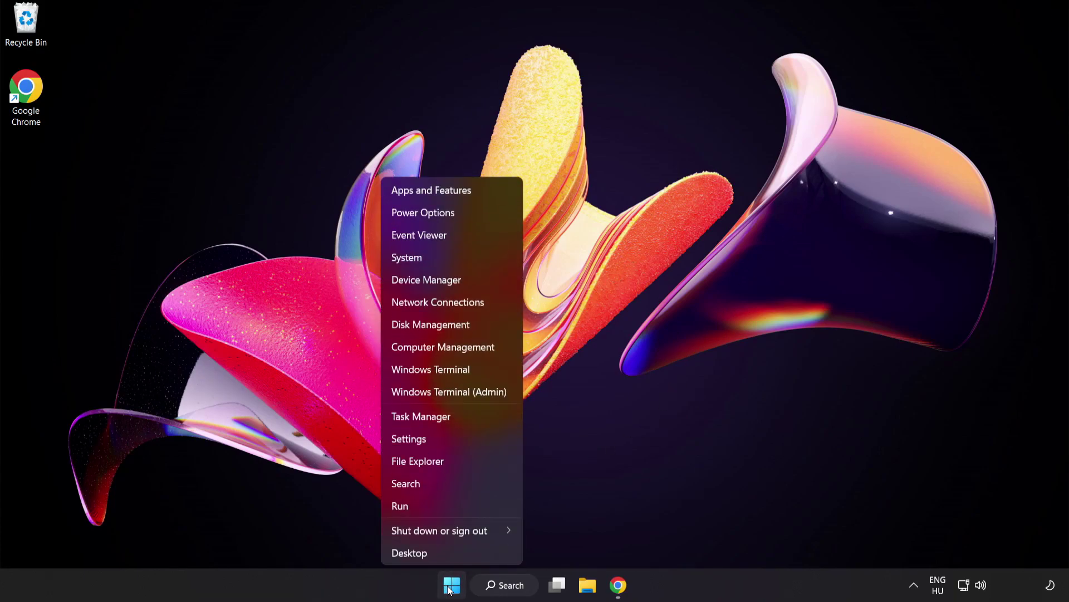
pyautogui.click(459, 415)
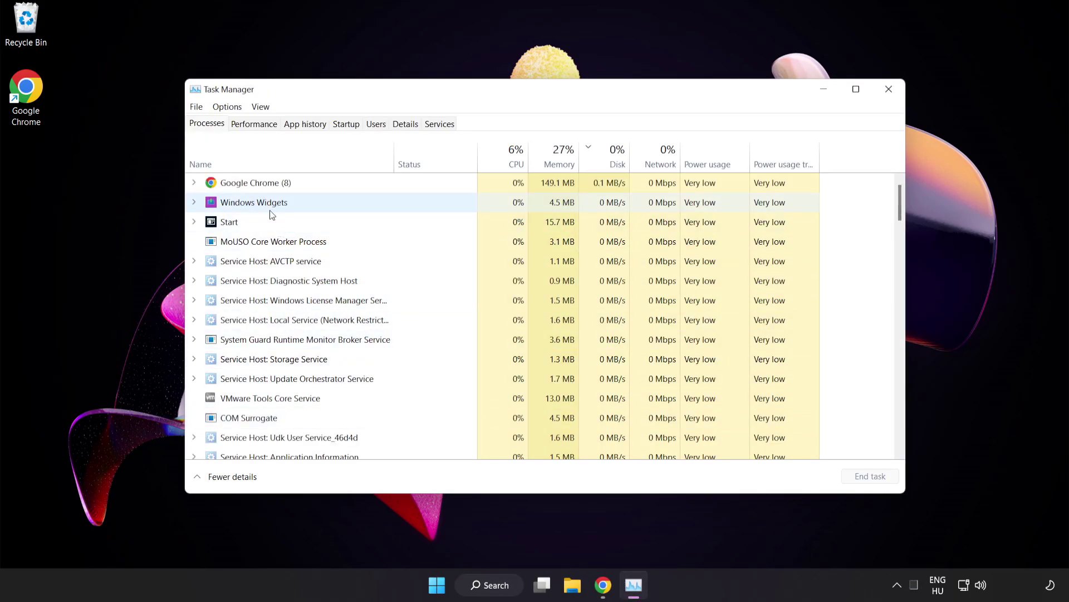
pyautogui.click(272, 184)
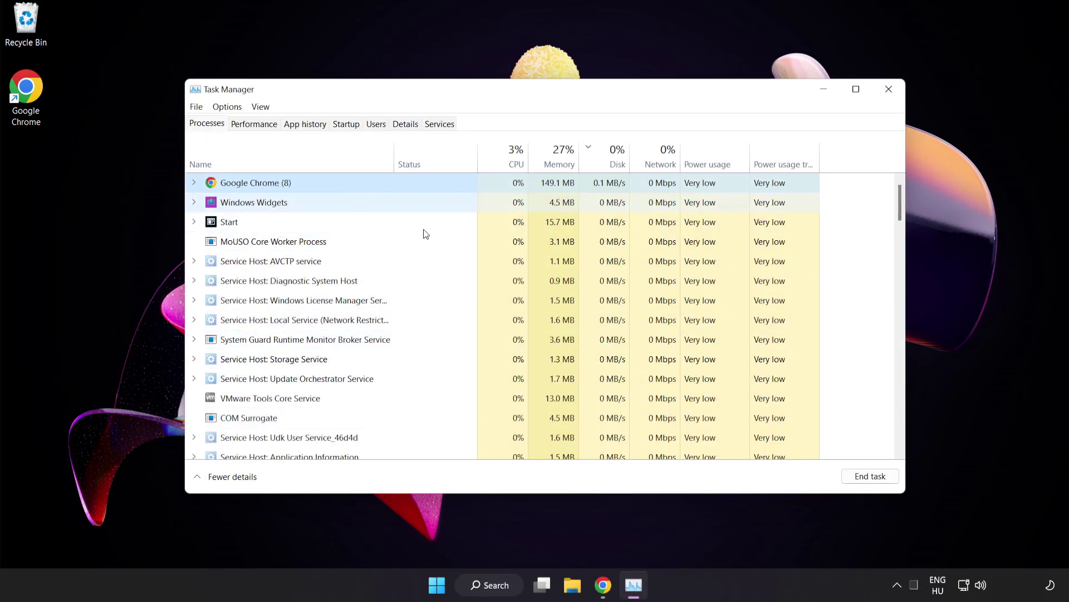
pyautogui.click(865, 477)
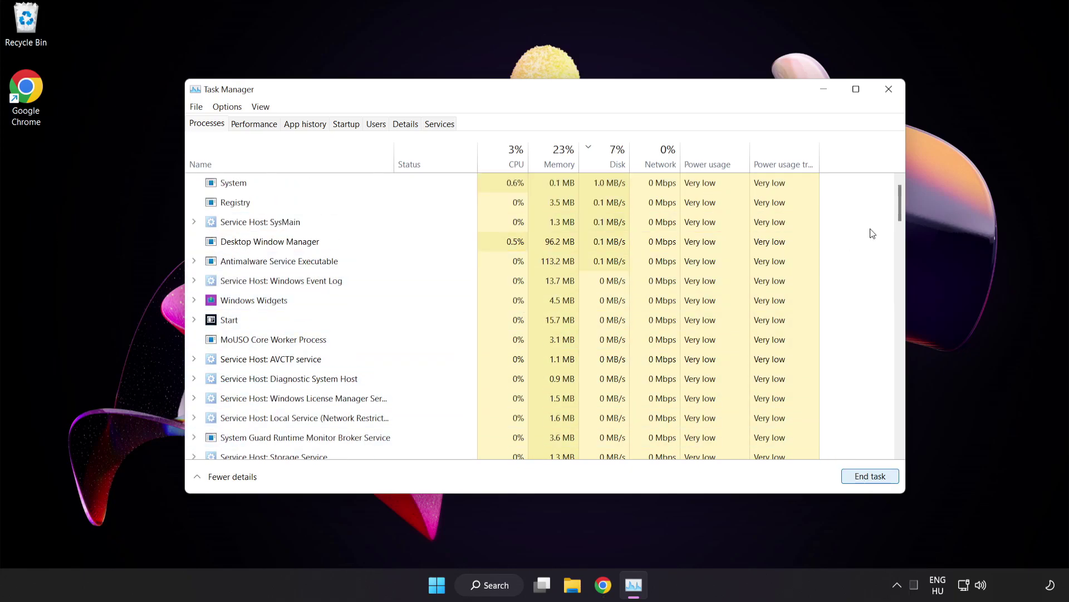
pyautogui.moveTo(899, 203); pyautogui.dragTo(889, 169)
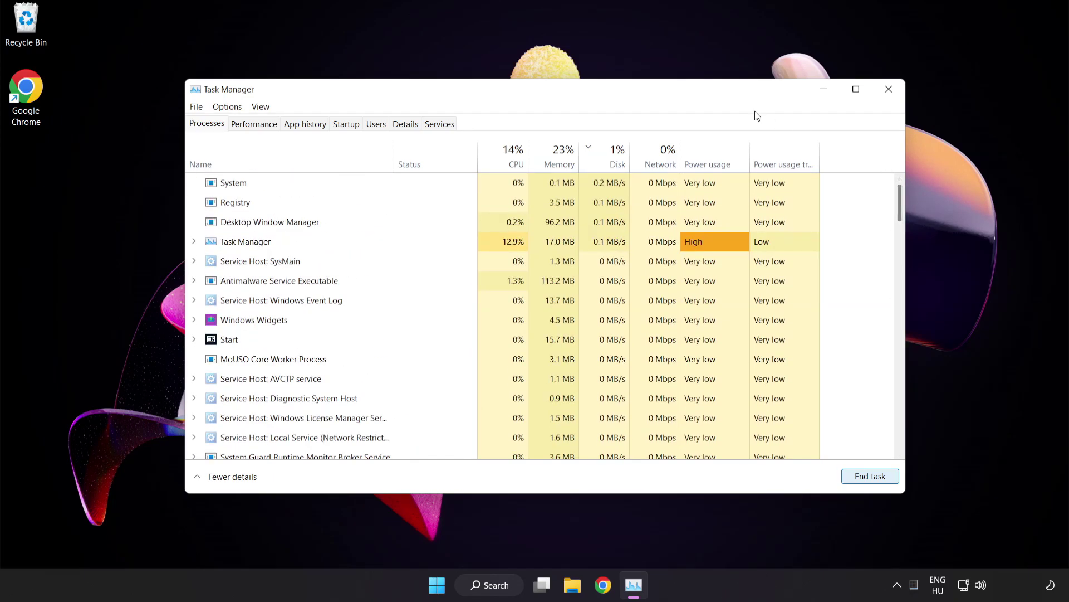
# Disable Cortana, Phone Link and Terminal in the Startup apps list, then close Task Manager
pyautogui.click(348, 124)
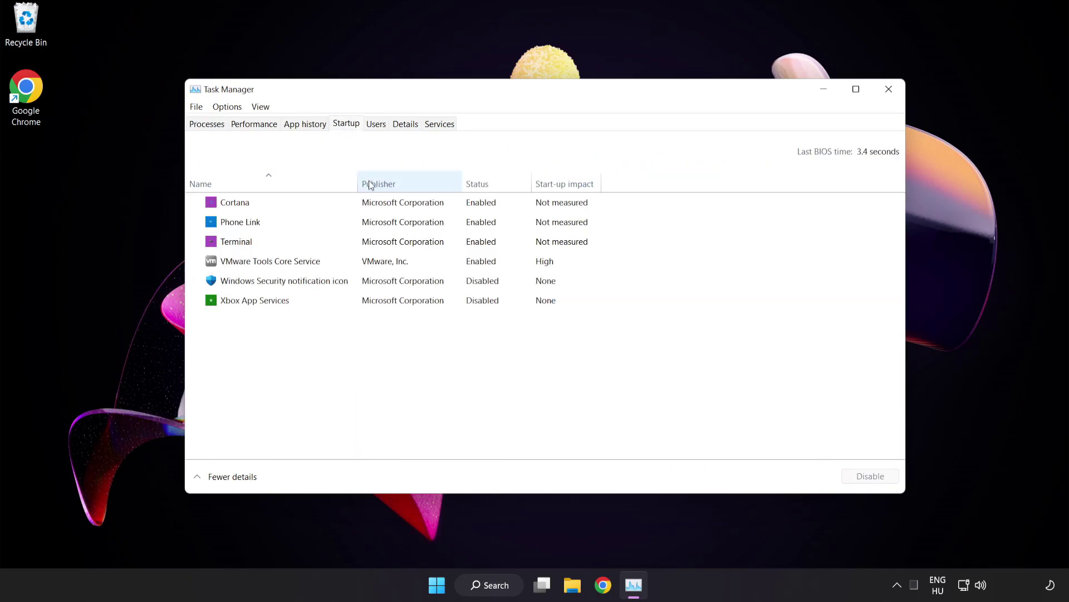
pyautogui.click(378, 210)
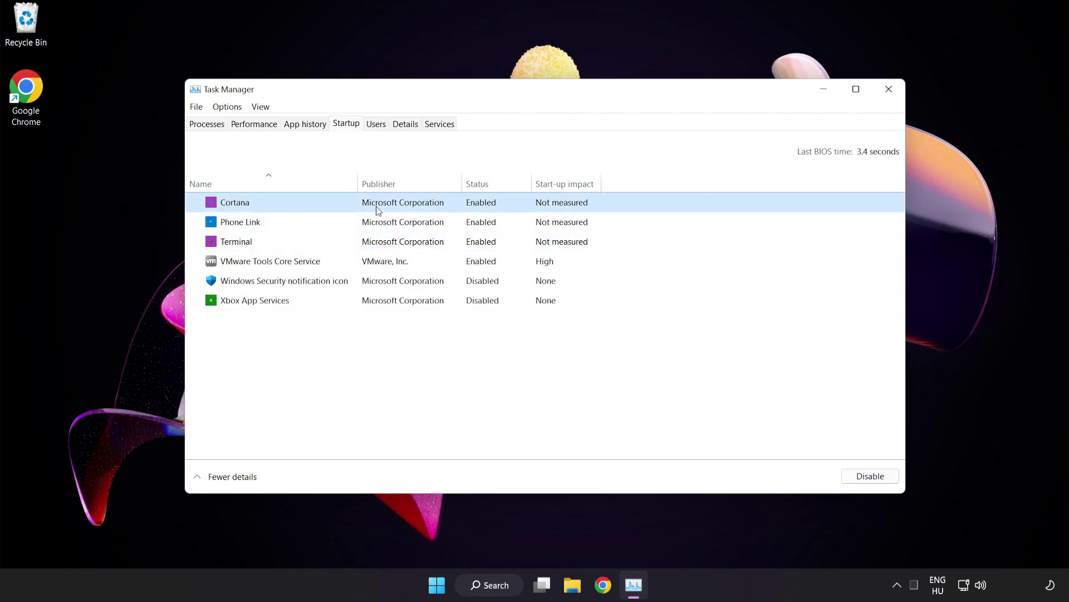
pyautogui.click(875, 477)
pyautogui.click(311, 223)
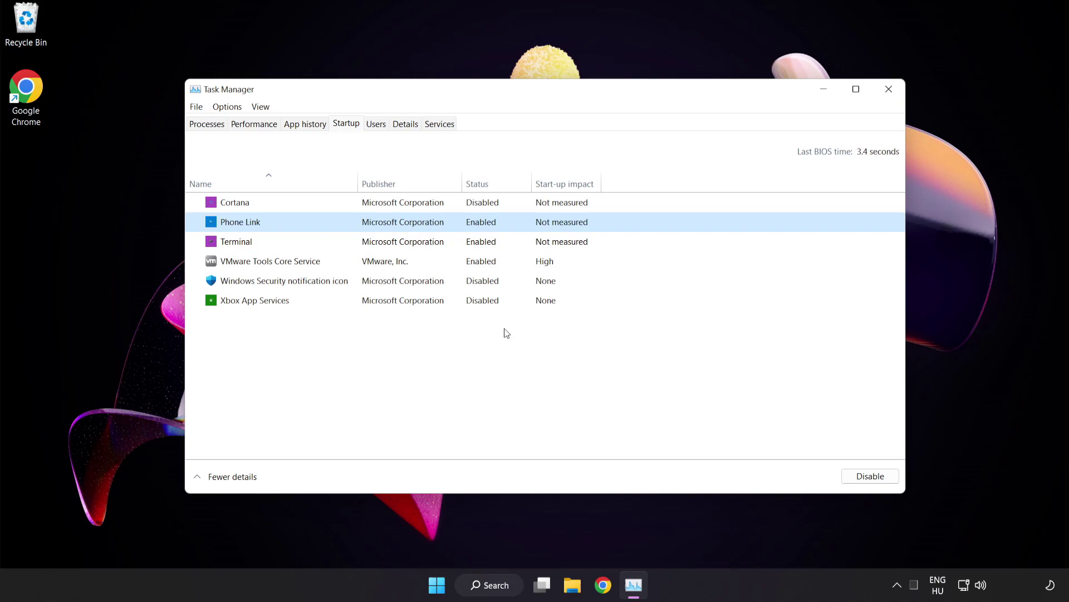
pyautogui.click(860, 478)
pyautogui.click(427, 246)
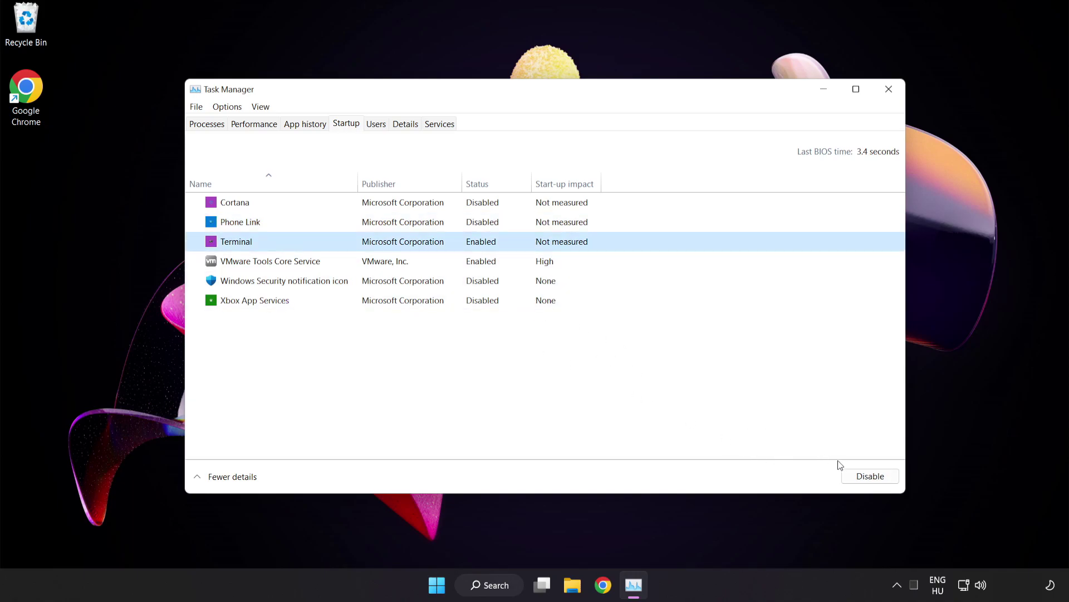
pyautogui.click(870, 476)
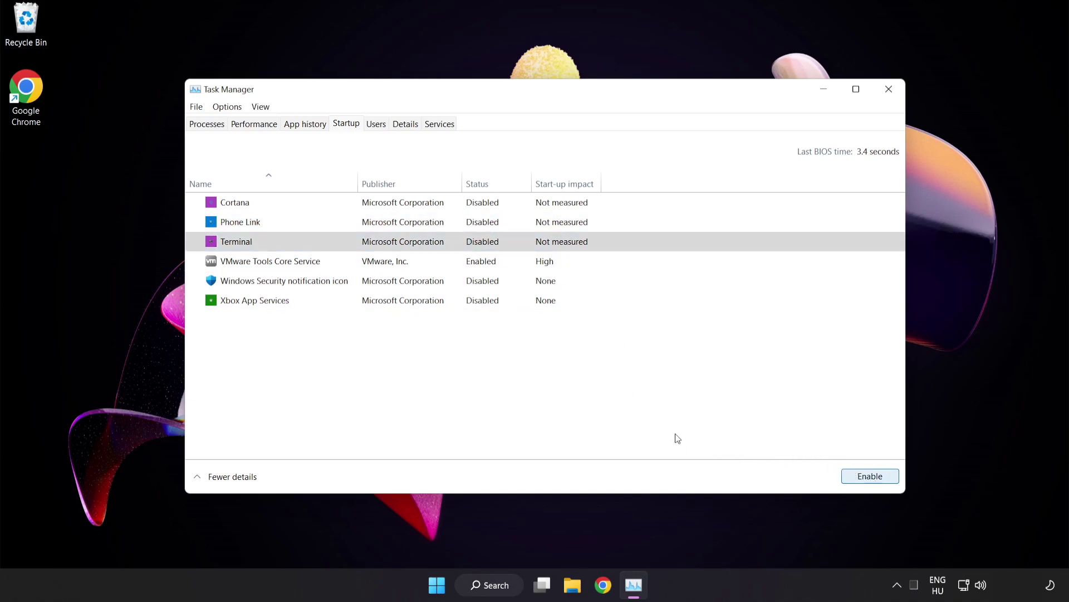
pyautogui.click(889, 89)
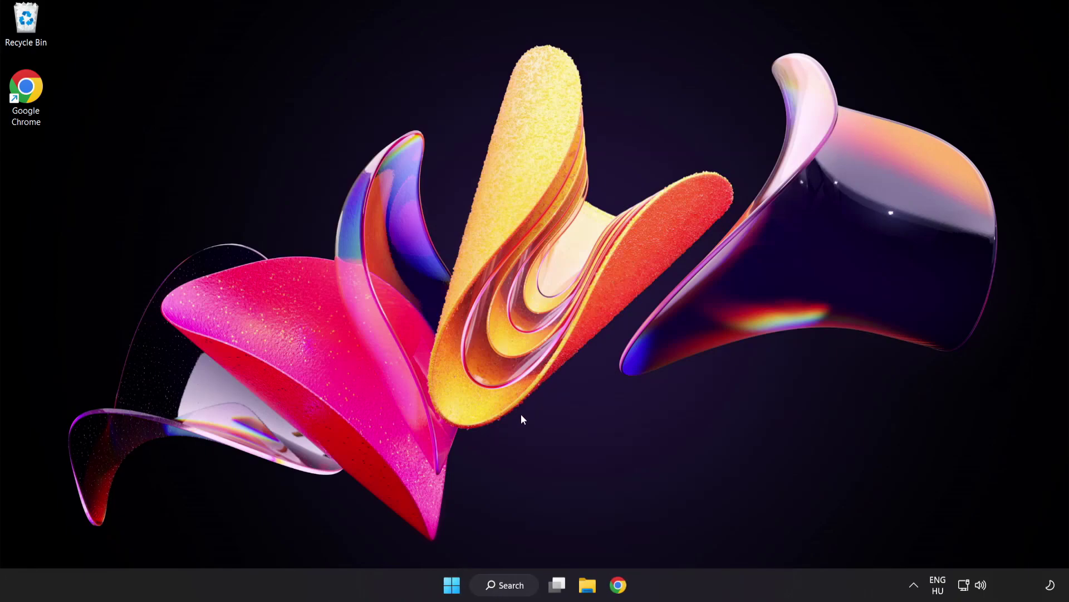
# Search 'update', check Windows Update to confirm you're up to date, then close Settings
pyautogui.click(508, 590)
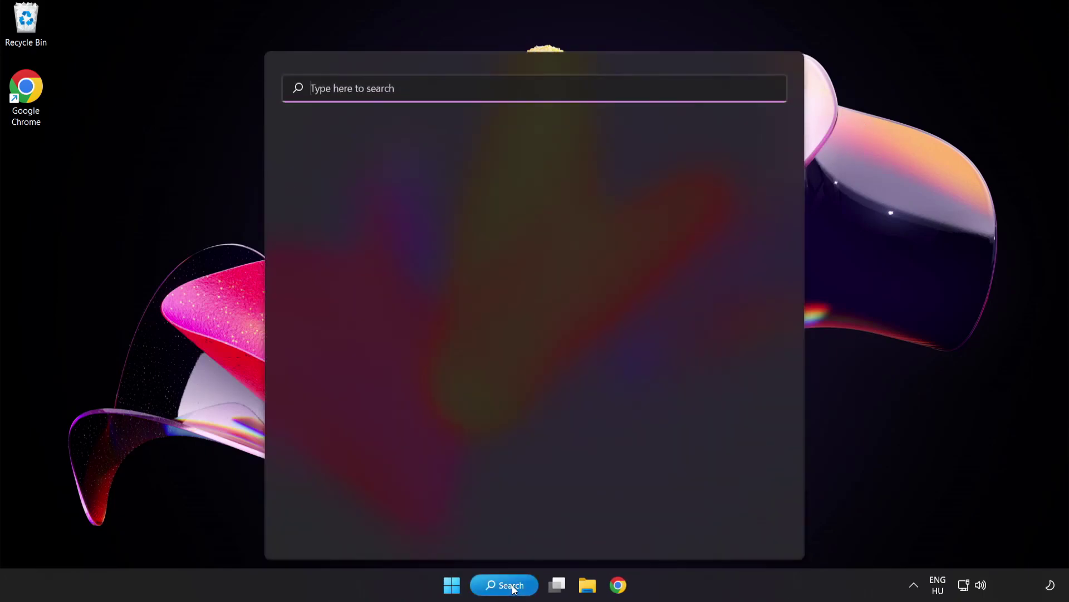
pyautogui.write('update')
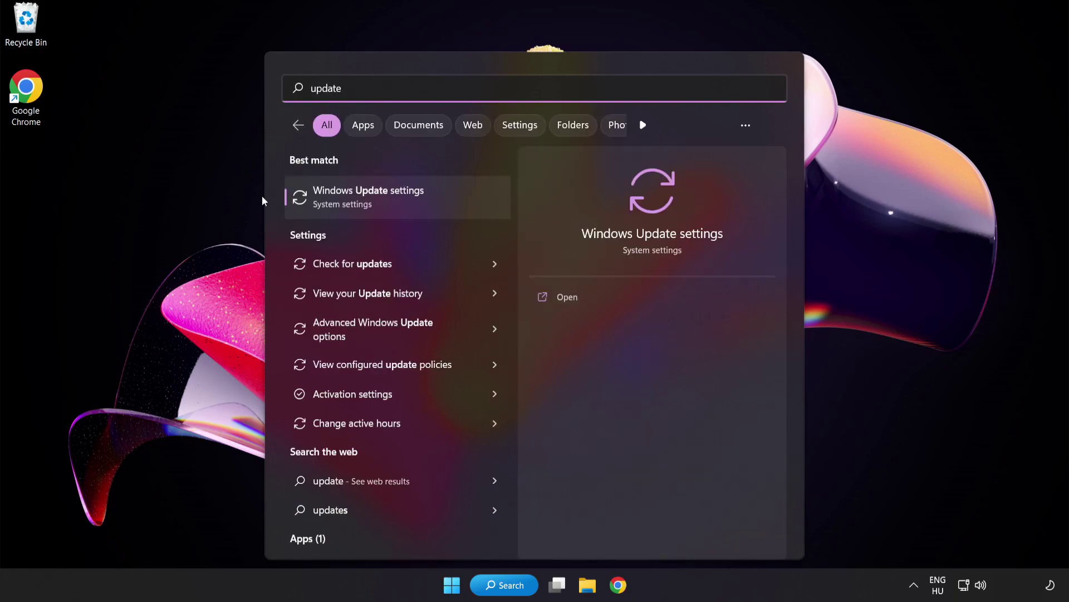
pyautogui.click(438, 193)
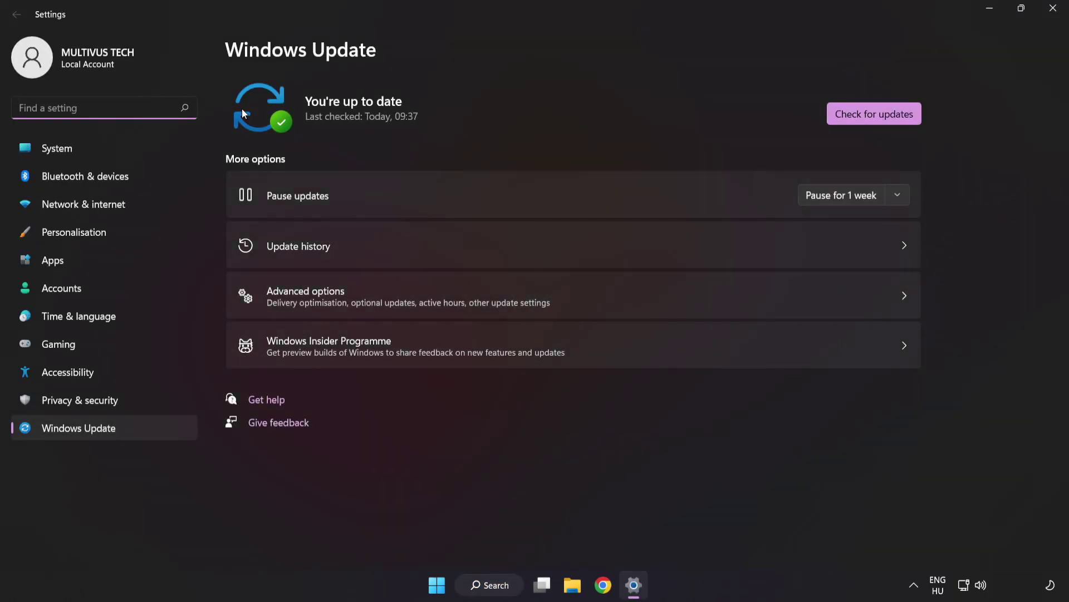
pyautogui.click(874, 118)
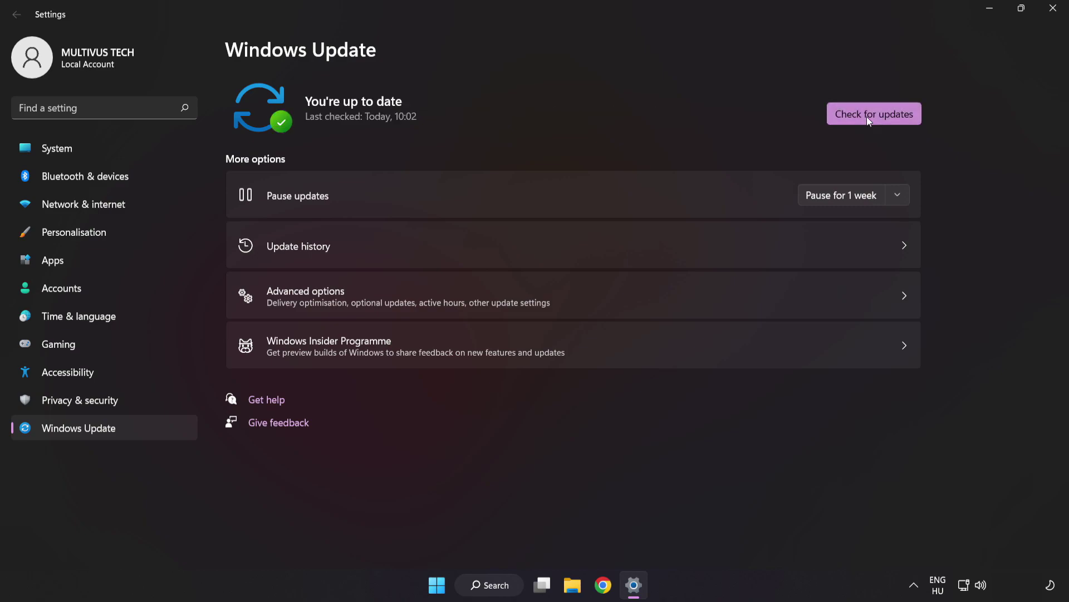
pyautogui.click(1052, 9)
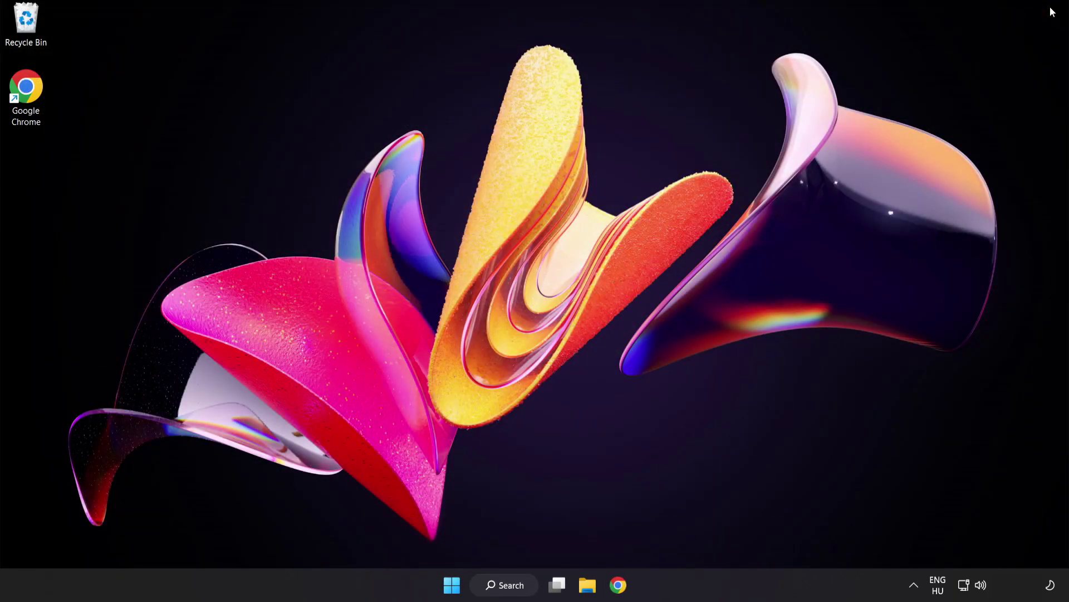
# Launch regedit and expand HKEY_CURRENT_USER\System to reveal GameConfigStore
pyautogui.click(516, 589)
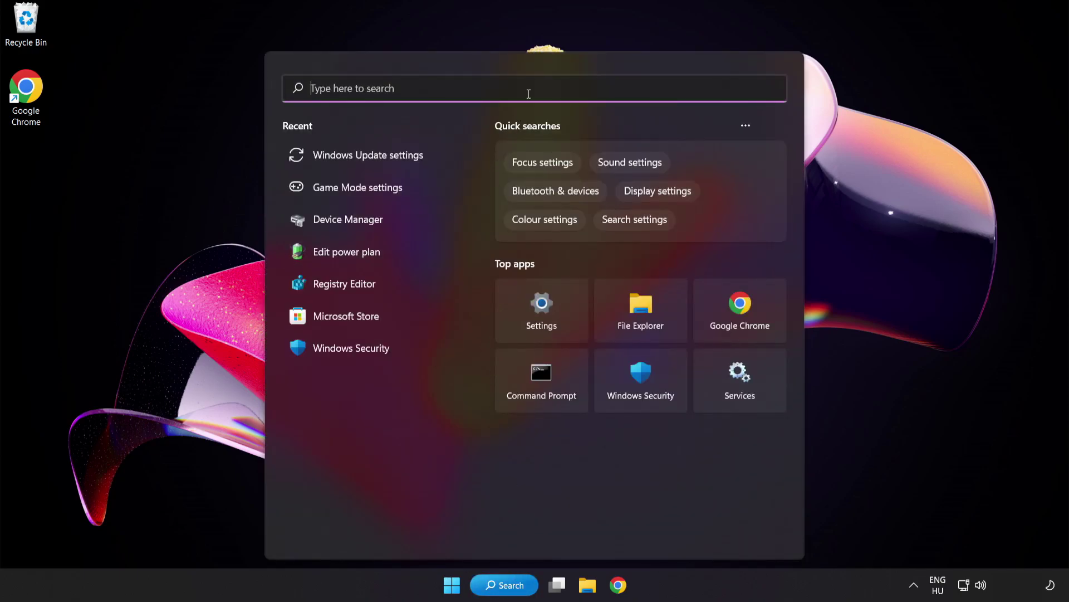
pyautogui.write('regedit')
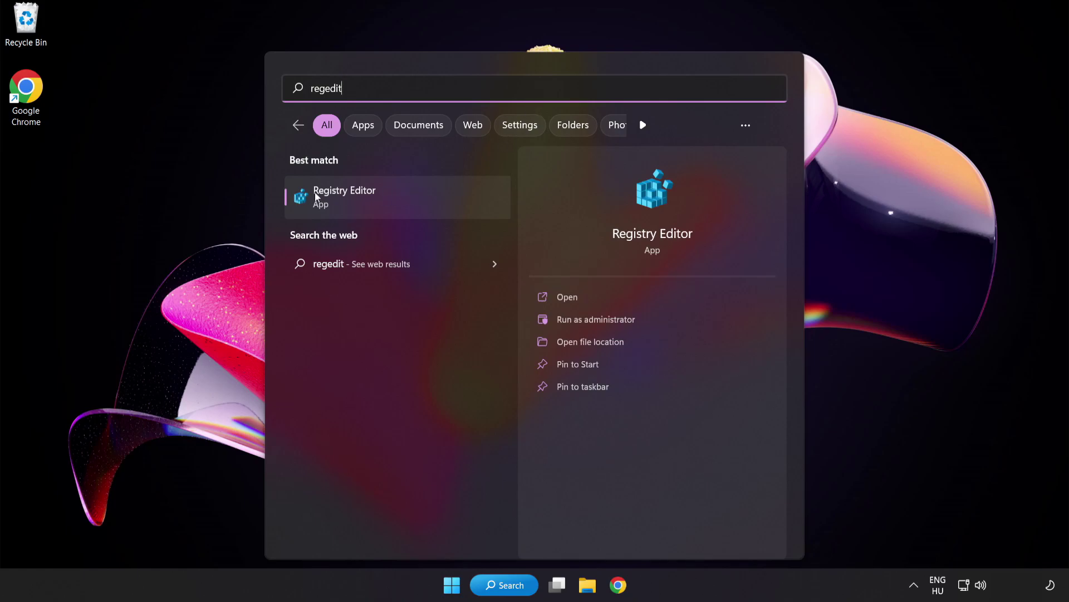
pyautogui.click(410, 193)
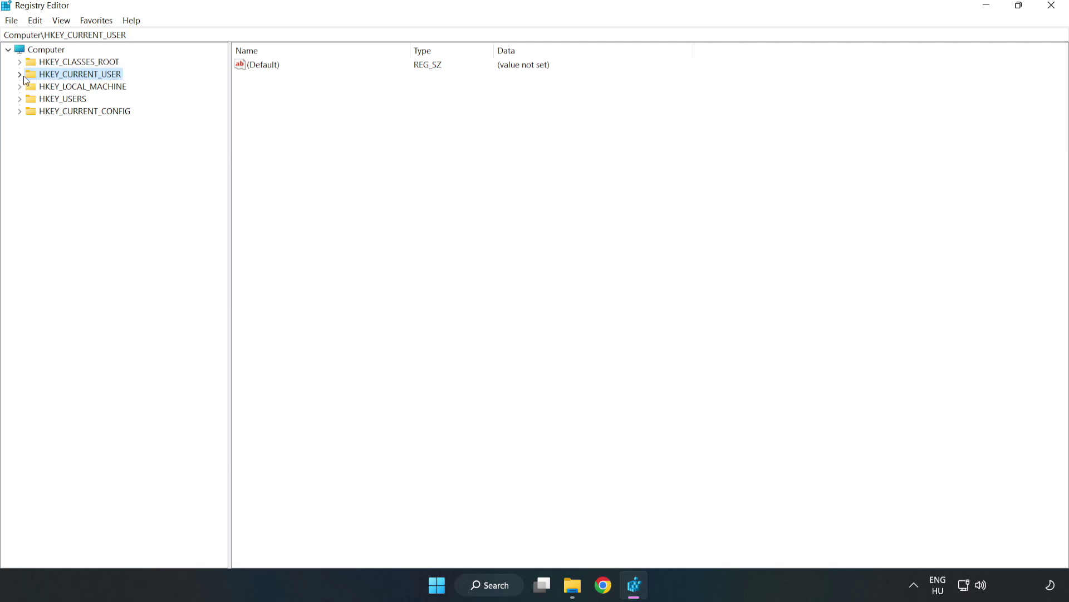
pyautogui.click(21, 76)
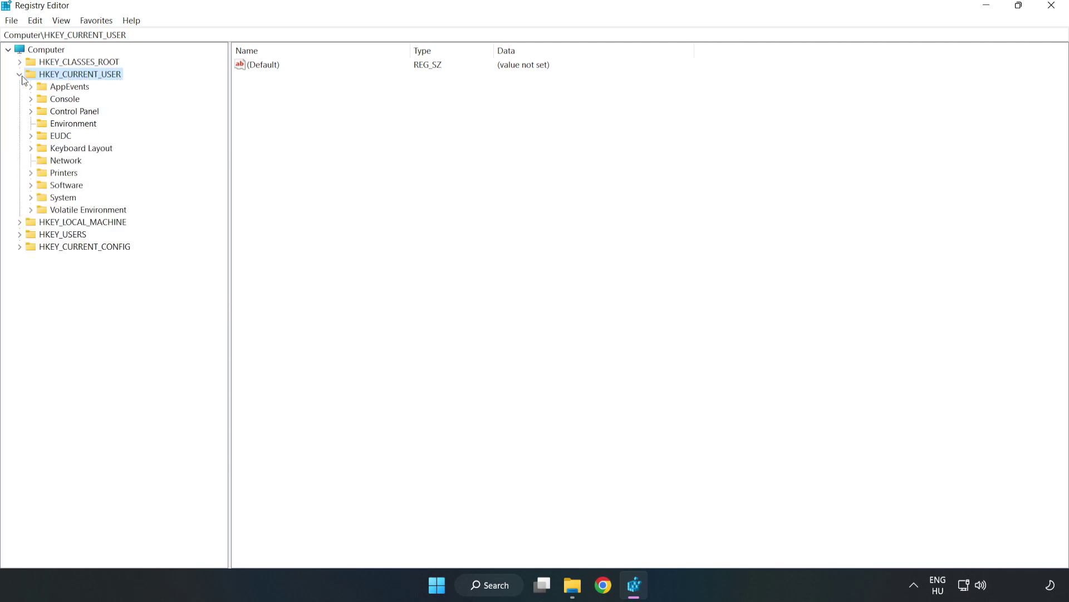
pyautogui.click(31, 198)
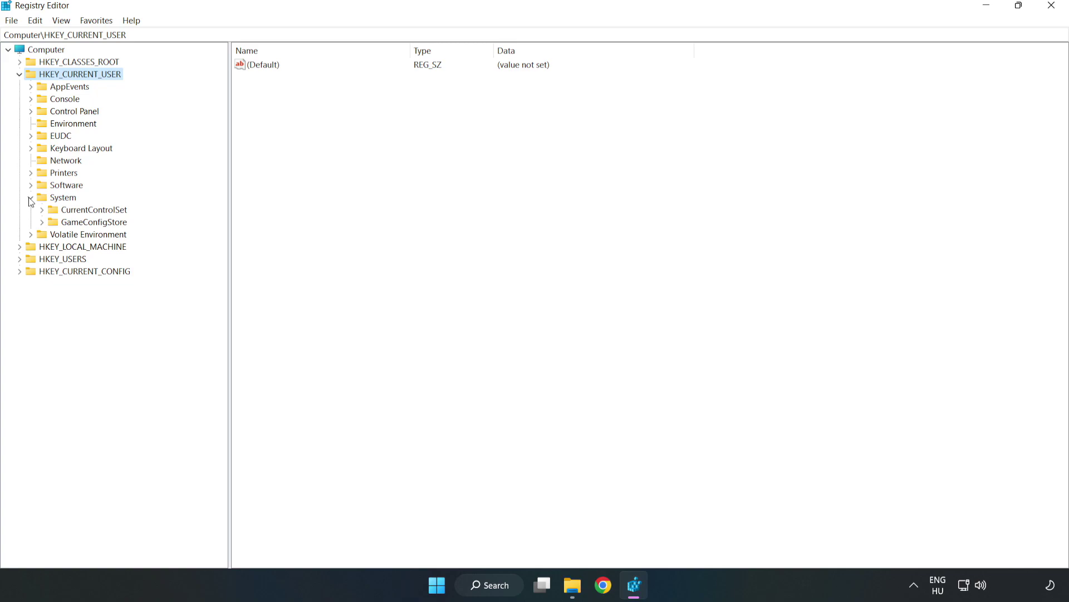
# Change GameDVR_Enabled under GameConfigStore from 1 to 0 to disable Game DVR
pyautogui.click(90, 225)
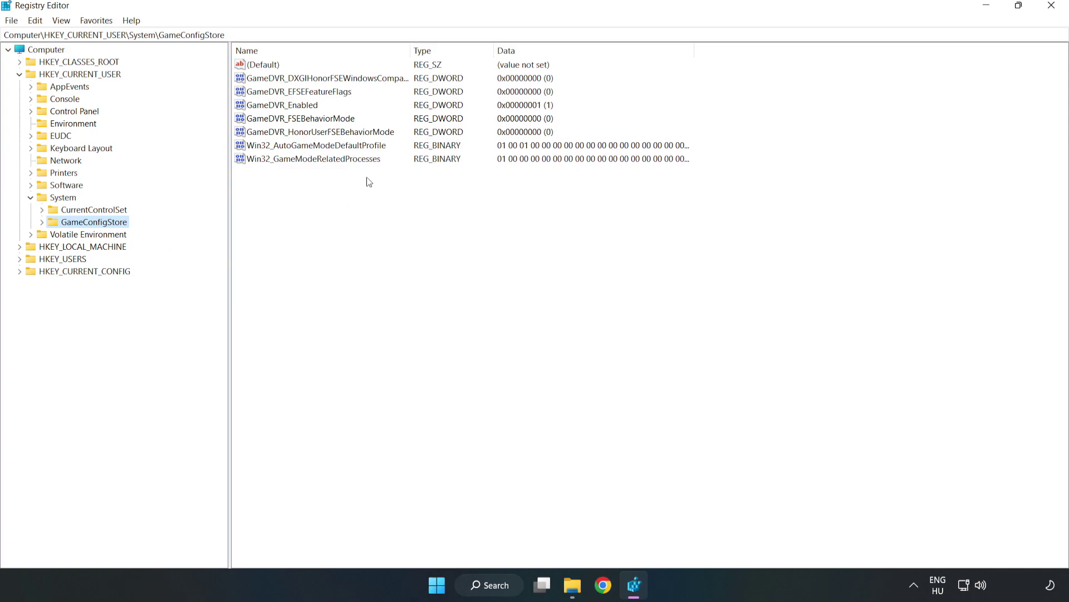
pyautogui.click(263, 107)
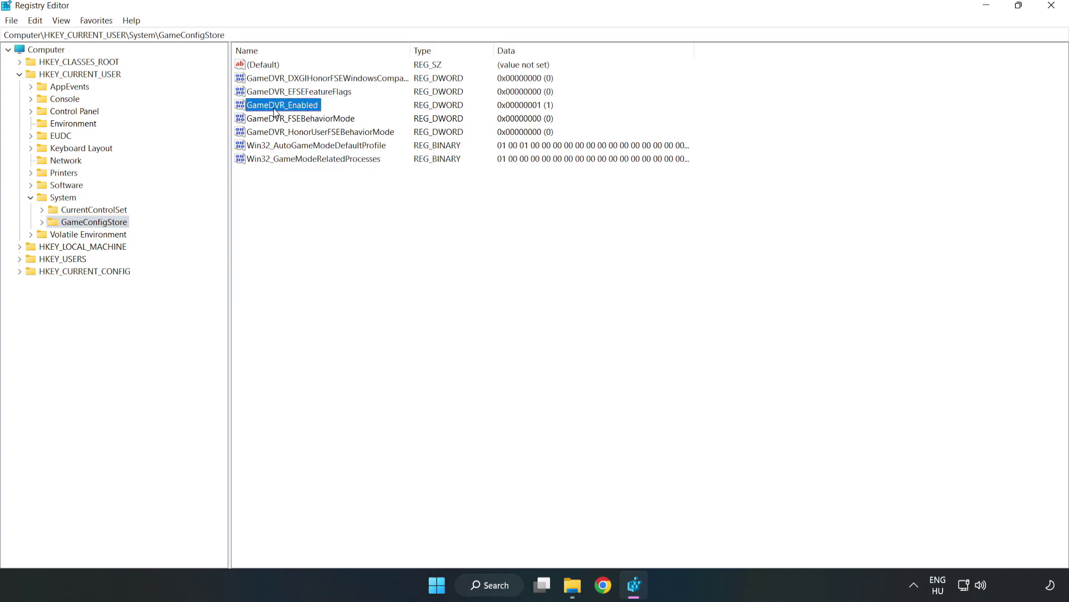
pyautogui.rightClick(293, 109)
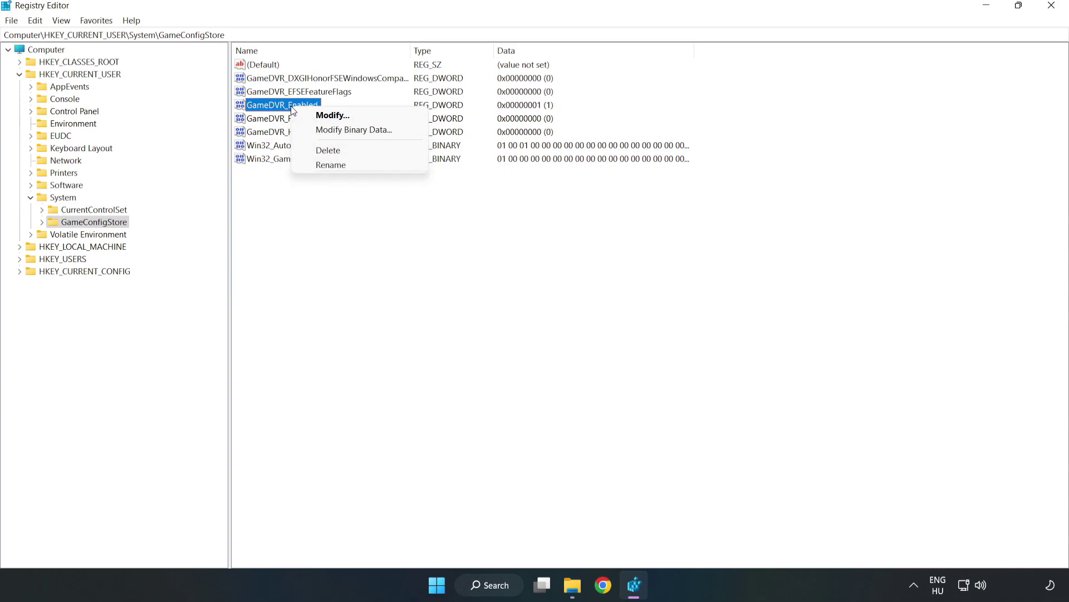
pyautogui.click(343, 116)
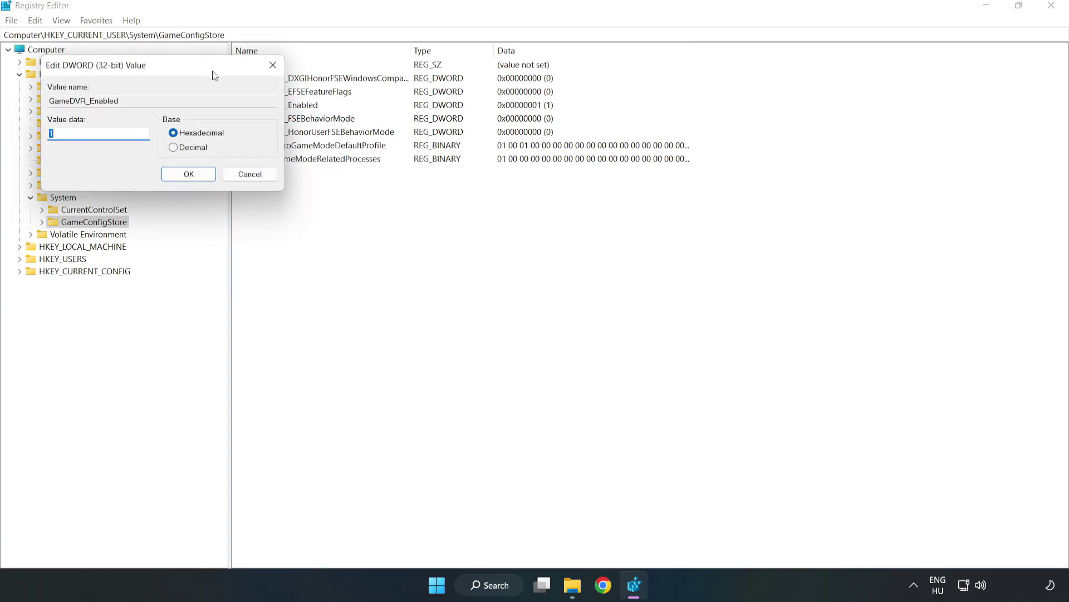
pyautogui.moveTo(214, 72); pyautogui.dragTo(596, 227)
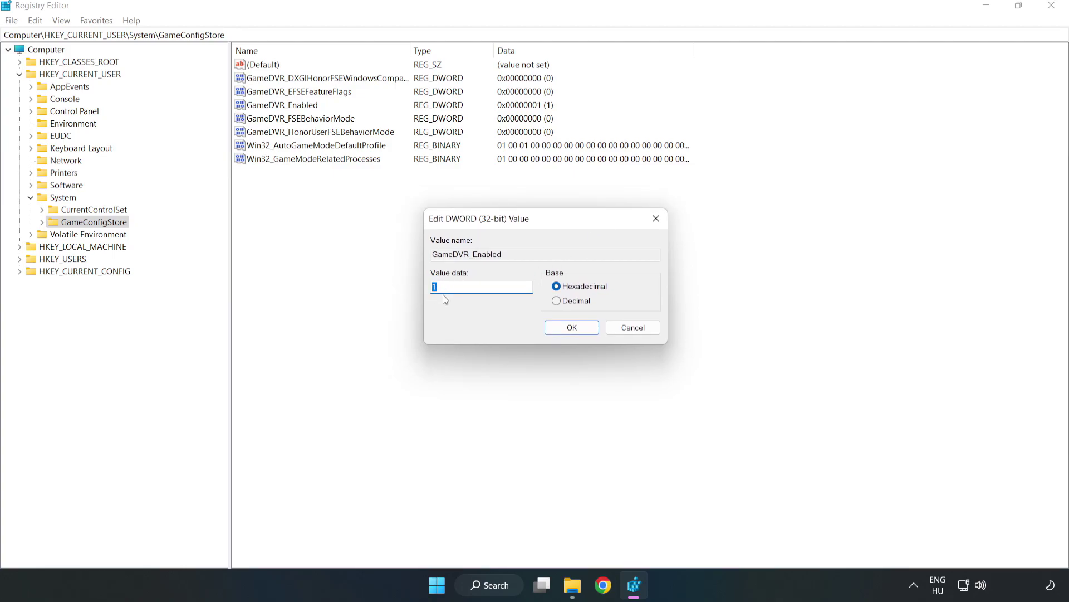
pyautogui.write('0')
pyautogui.click(572, 329)
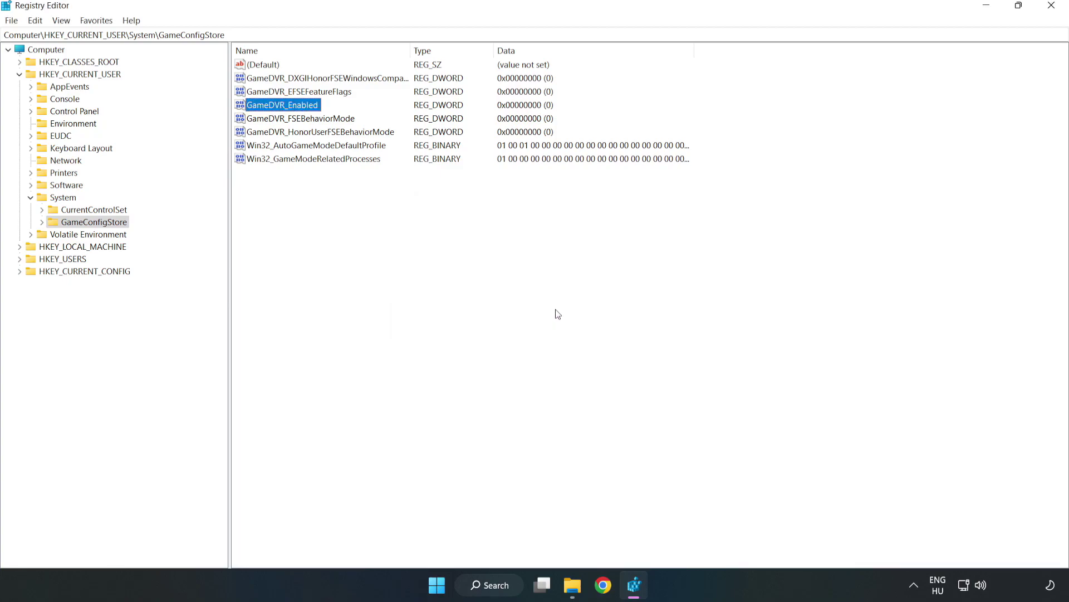
# Collapse HKEY_CURRENT_USER and expand HKEY_LOCAL_MACHINE\SOFTWARE\Microsoft\PolicyManager\default\ApplicationManagement
pyautogui.click(20, 76)
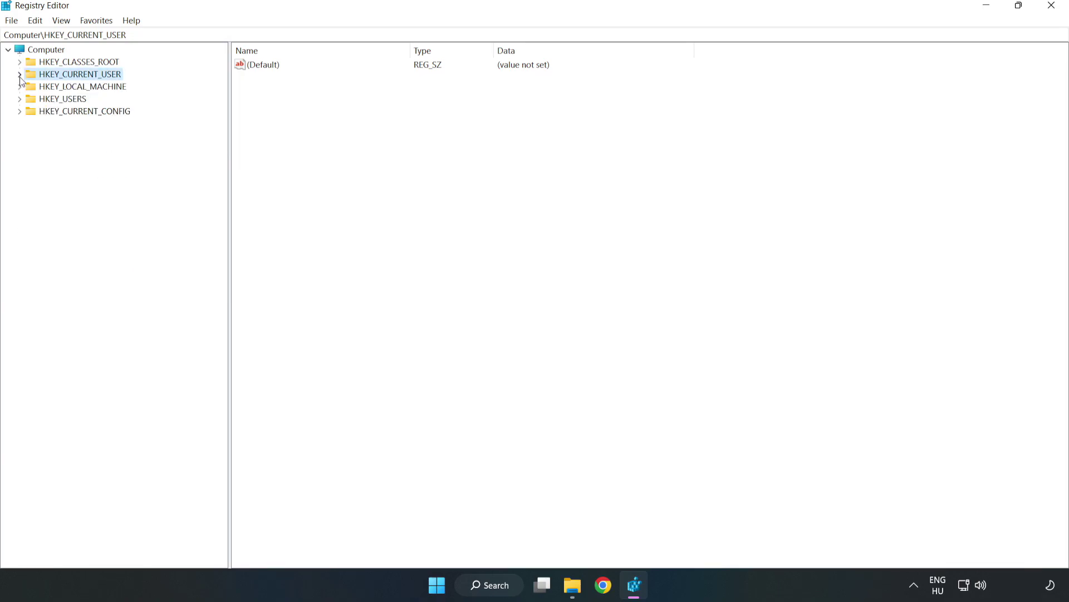
pyautogui.click(19, 87)
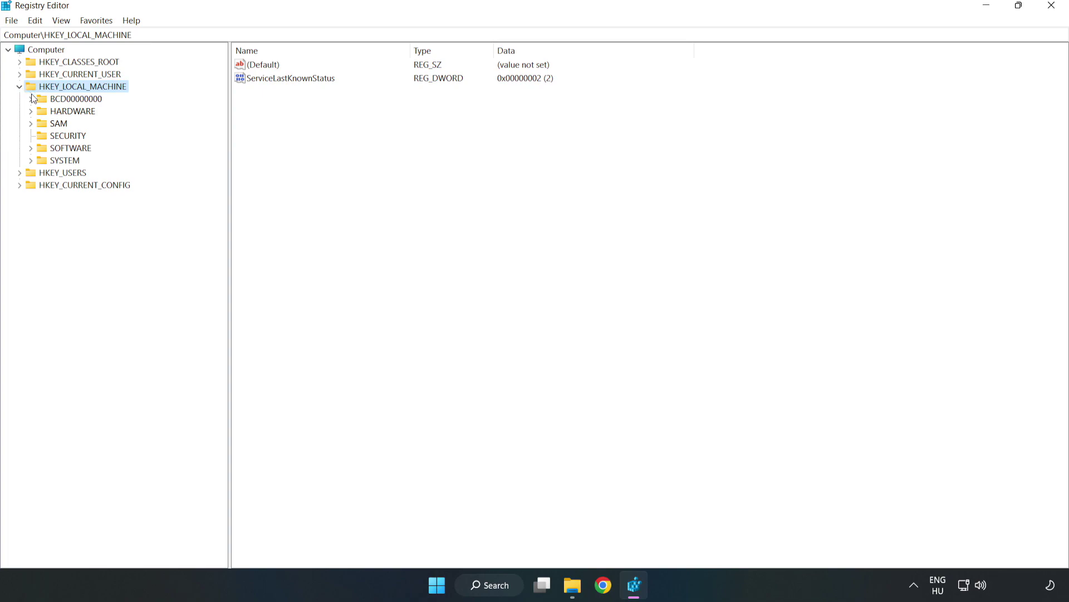
pyautogui.click(31, 149)
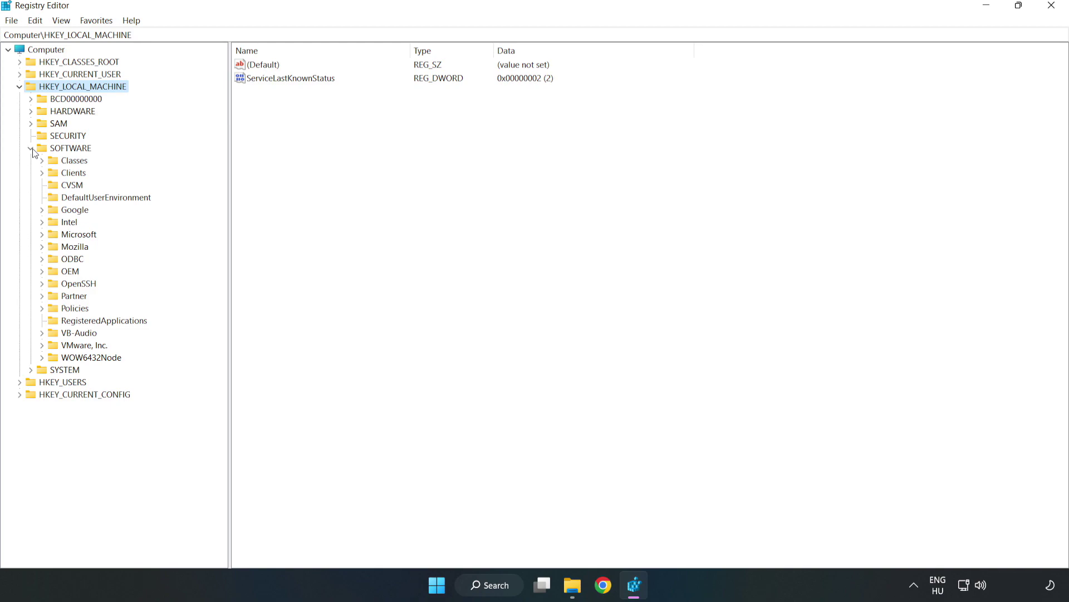
pyautogui.click(42, 236)
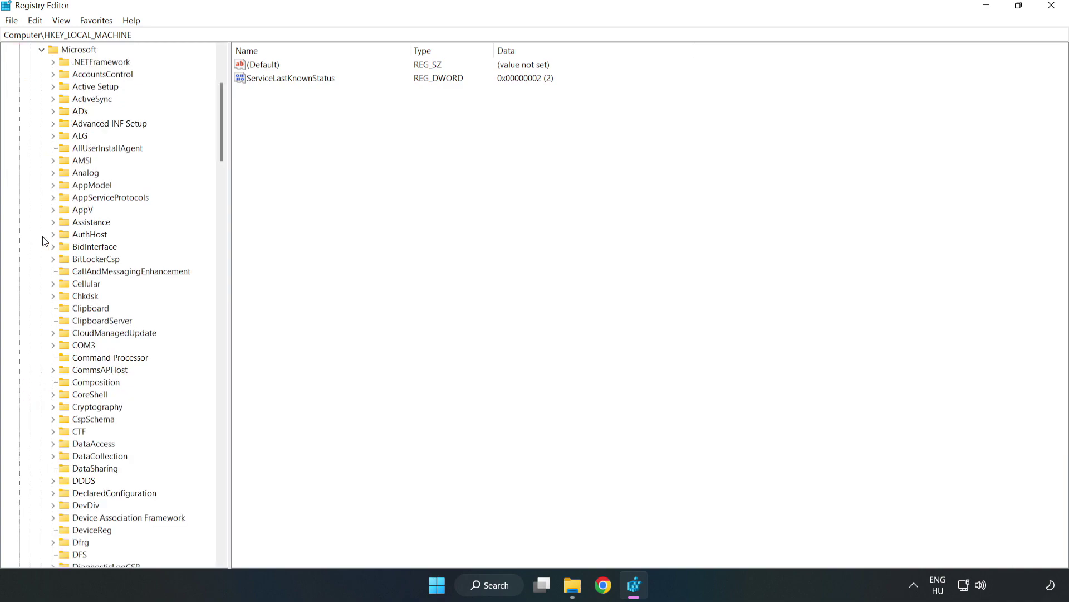
pyautogui.moveTo(221, 143); pyautogui.dragTo(244, 396)
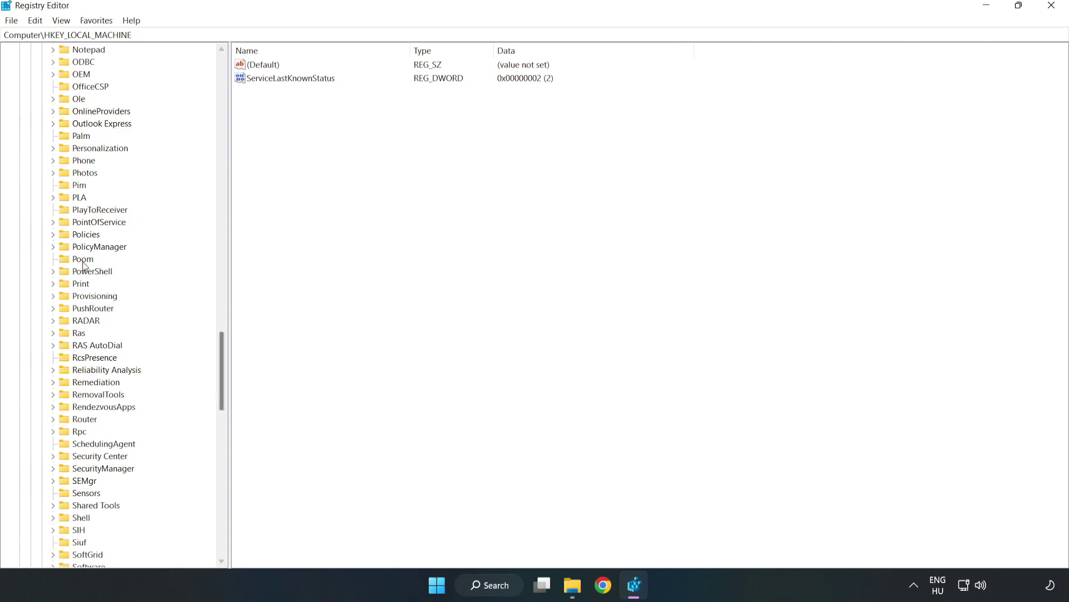
pyautogui.click(53, 247)
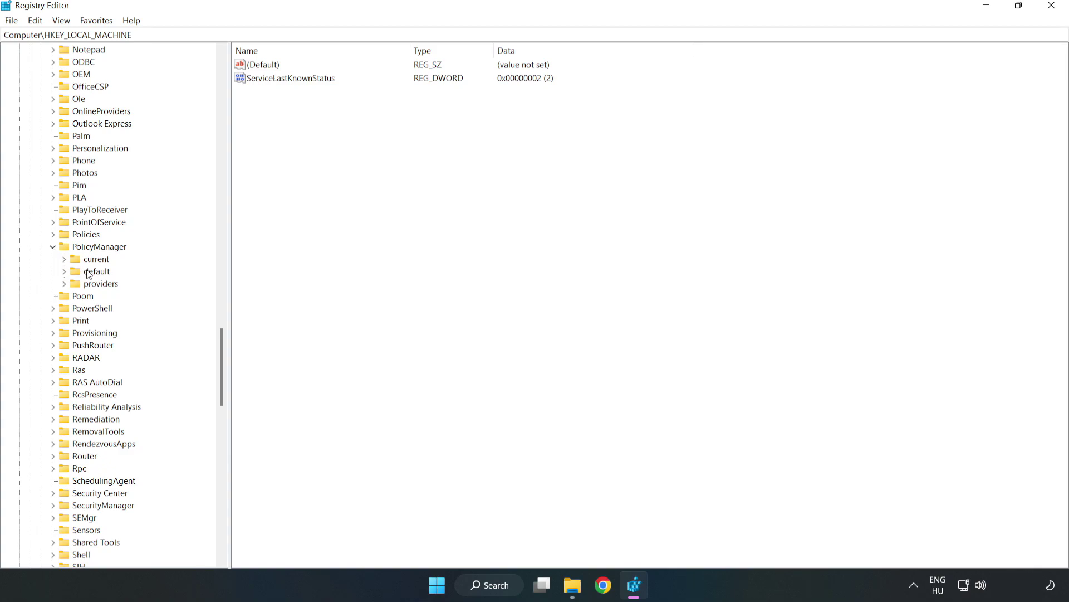
pyautogui.click(64, 273)
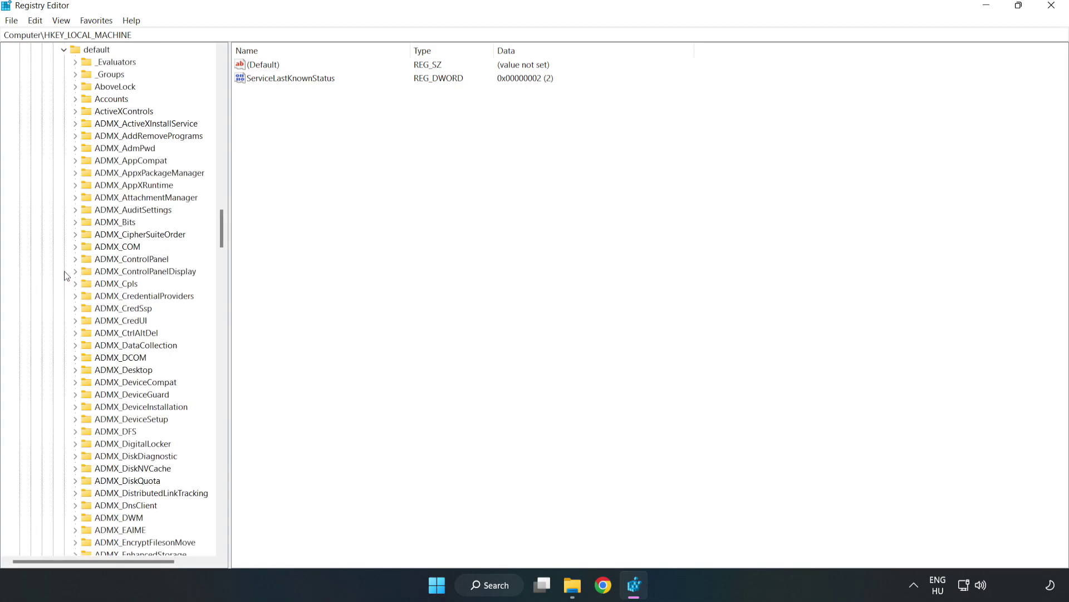
pyautogui.moveTo(222, 228); pyautogui.dragTo(217, 353)
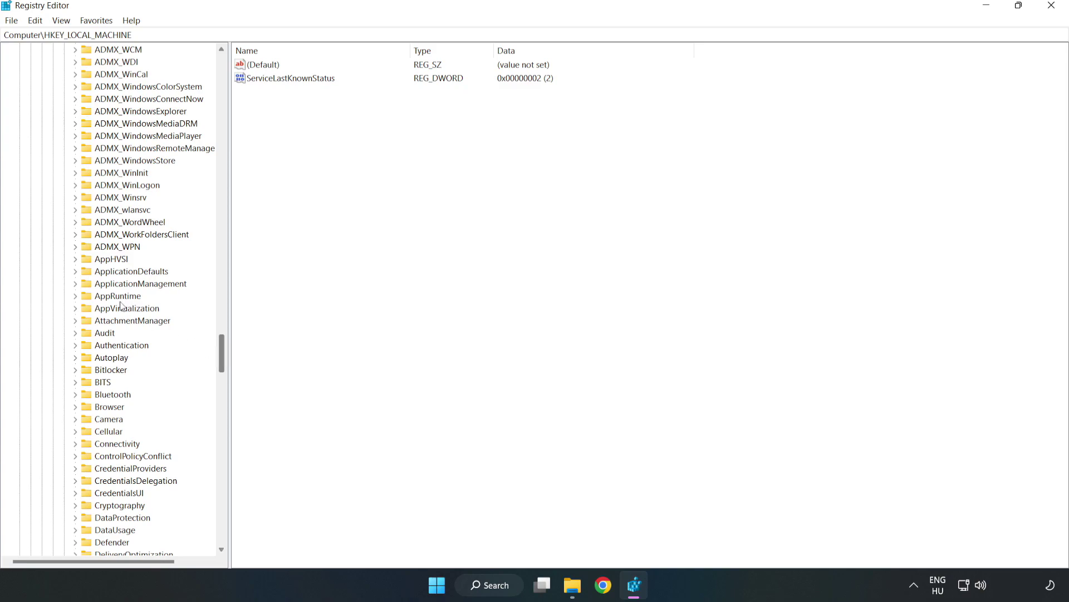
pyautogui.click(78, 283)
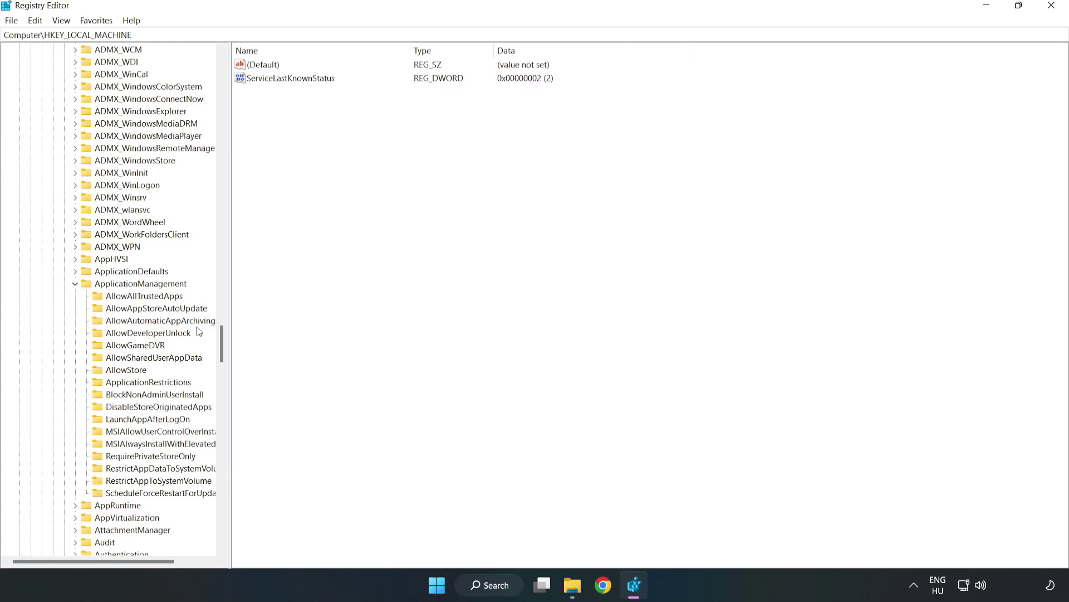
# Edit the 'value' entry of the AllowGameDVR key, entering 0 as its data
pyautogui.click(125, 347)
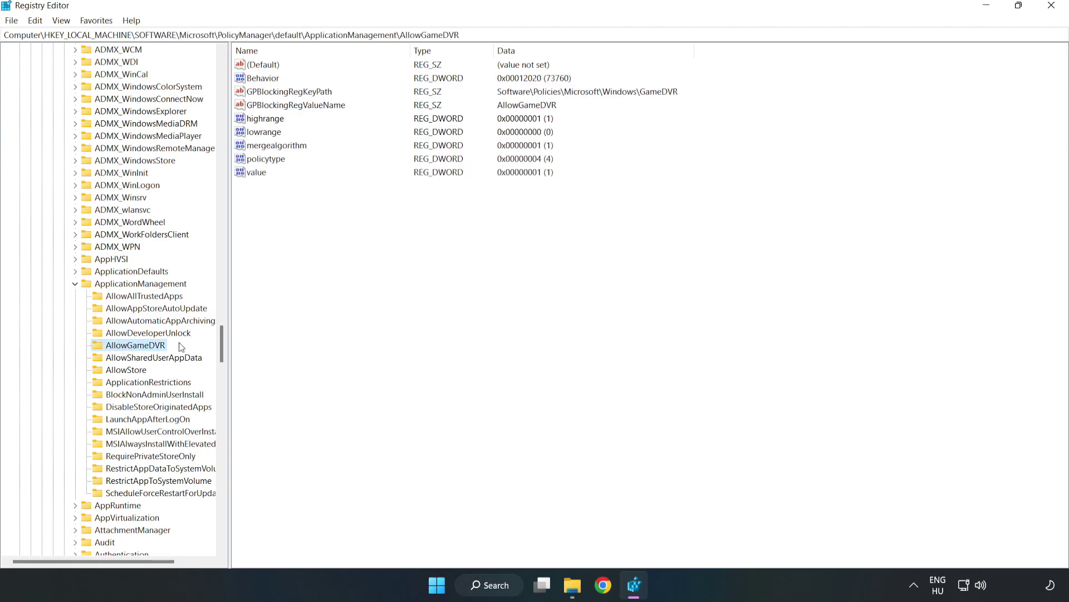
pyautogui.click(251, 175)
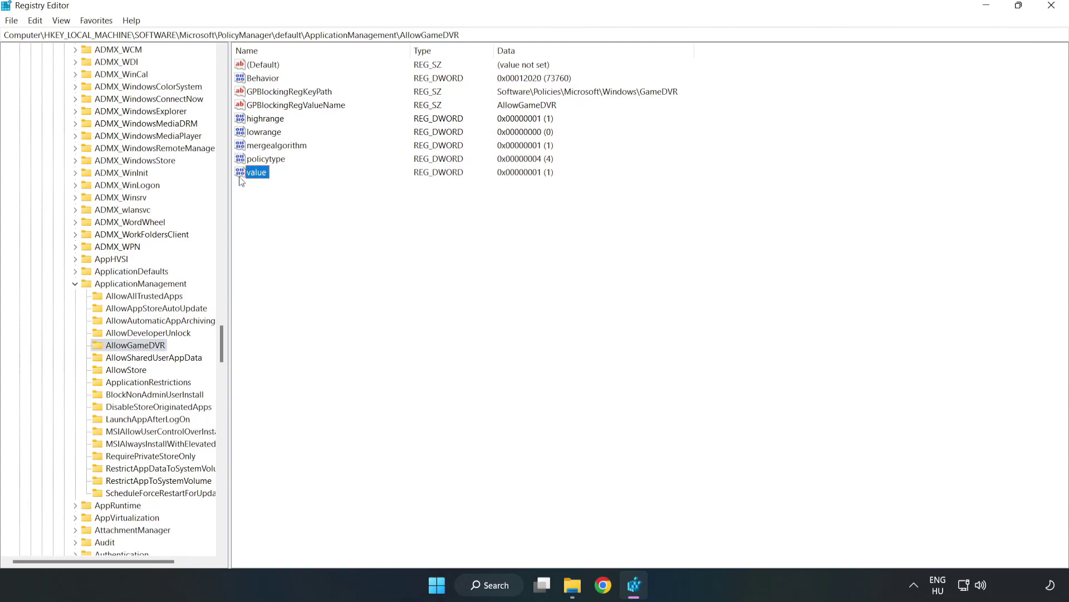
pyautogui.rightClick(271, 176)
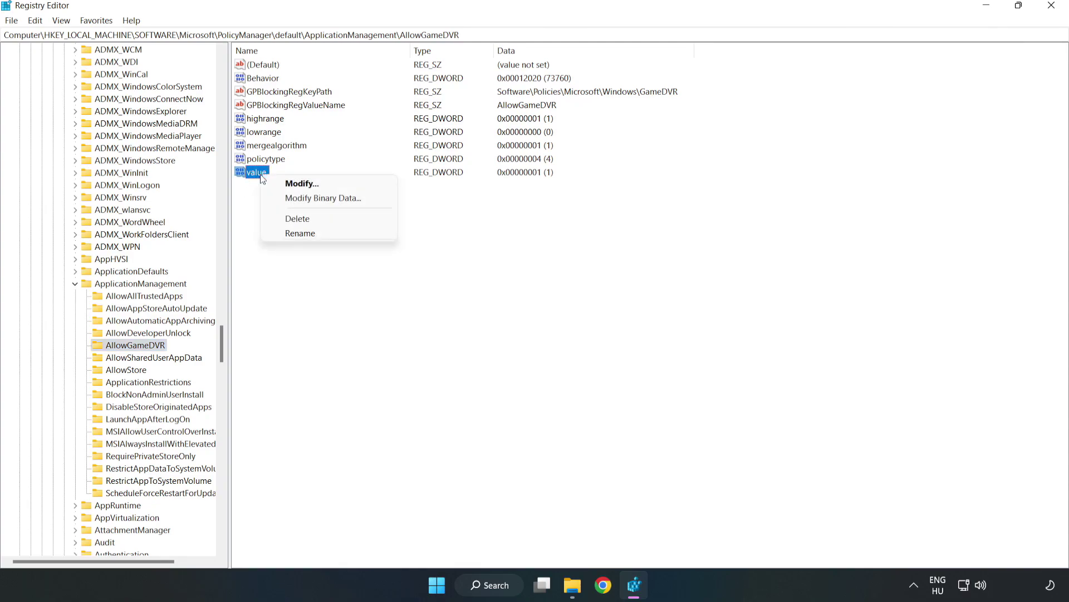
pyautogui.click(307, 183)
pyautogui.moveTo(194, 66); pyautogui.dragTo(544, 222)
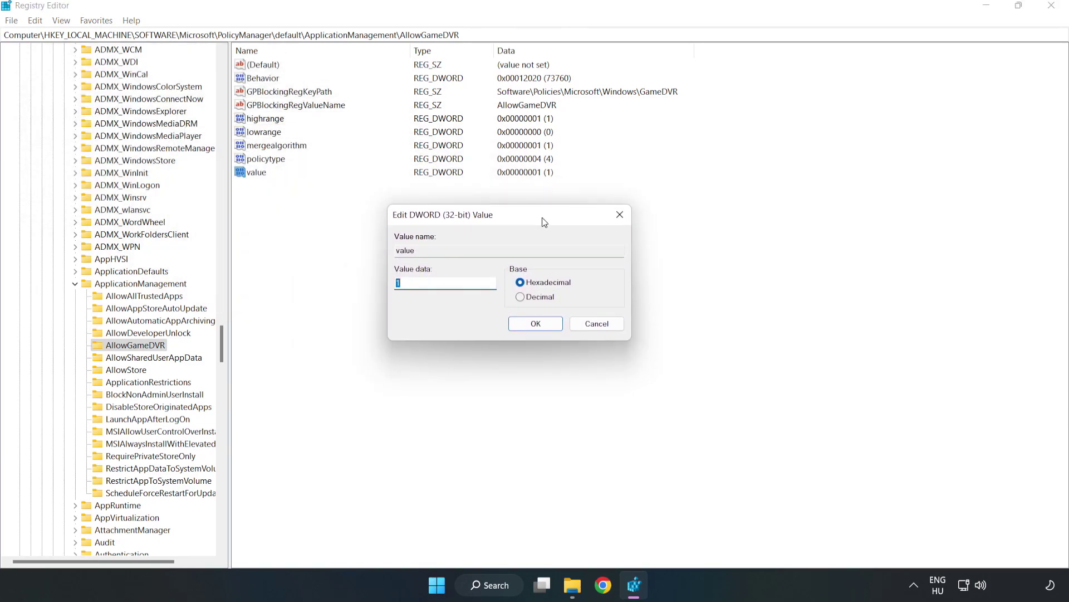
pyautogui.click(428, 286)
pyautogui.write('0')
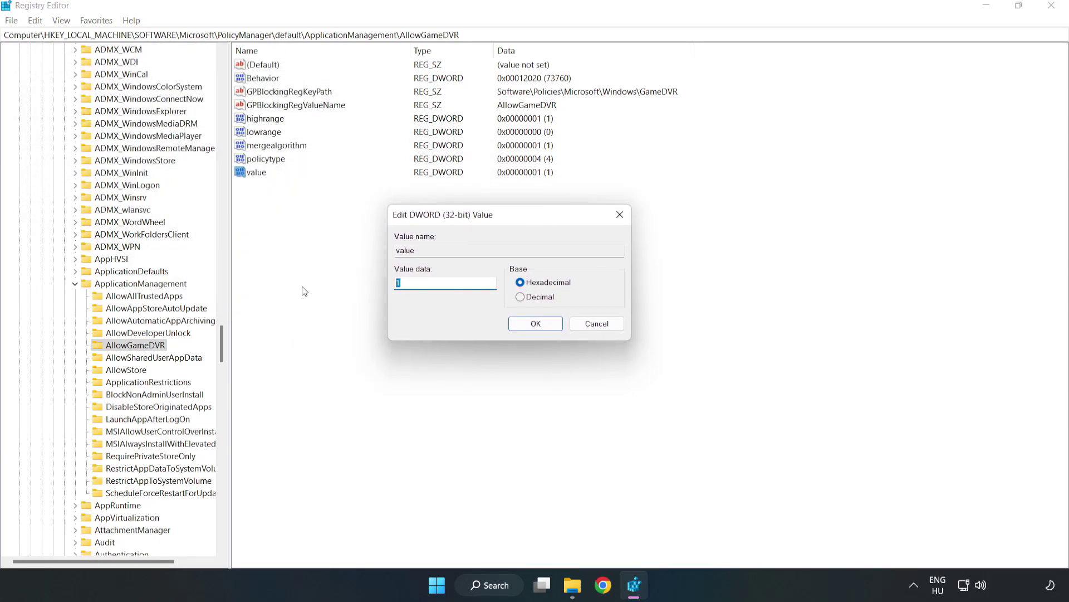